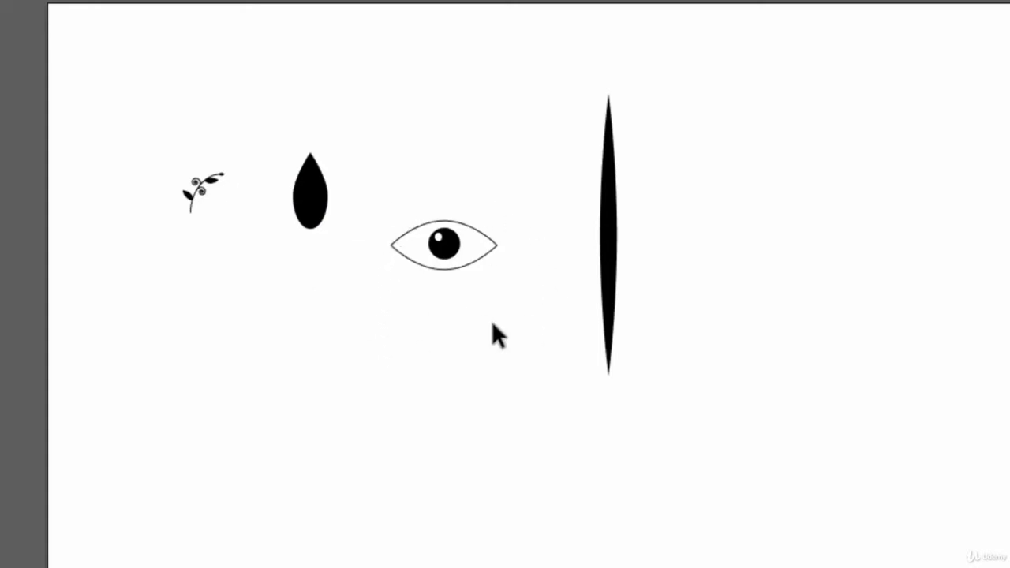
- Create a new 960 x 560 px web document with one artboard and the default name
click(608, 235)
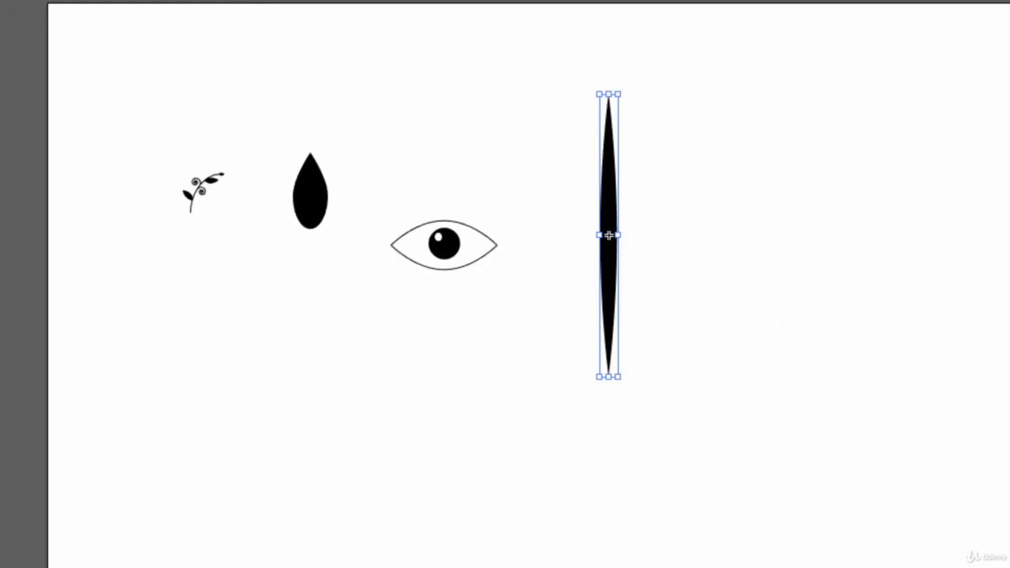
click(45, 4)
click(57, 19)
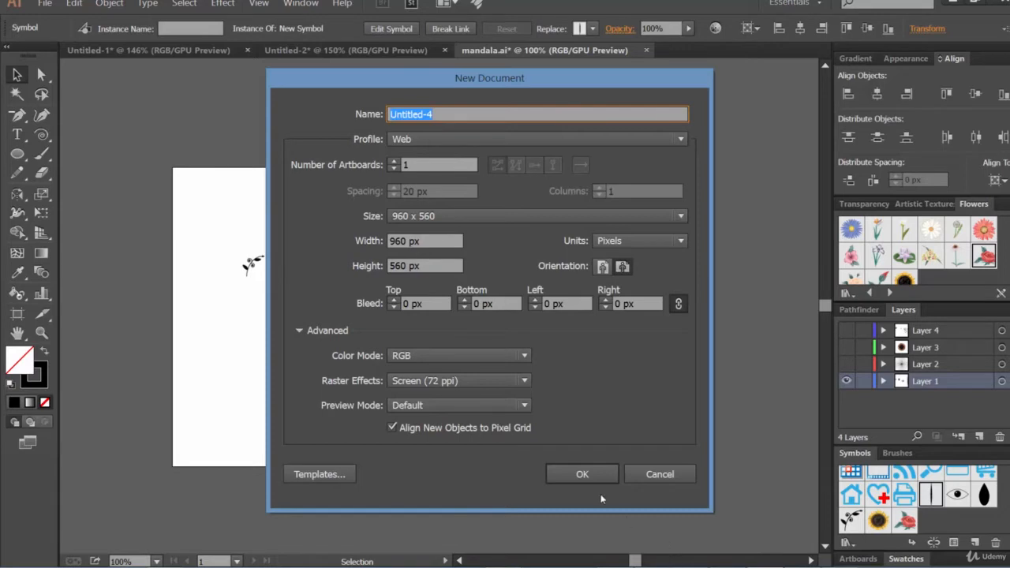
click(590, 476)
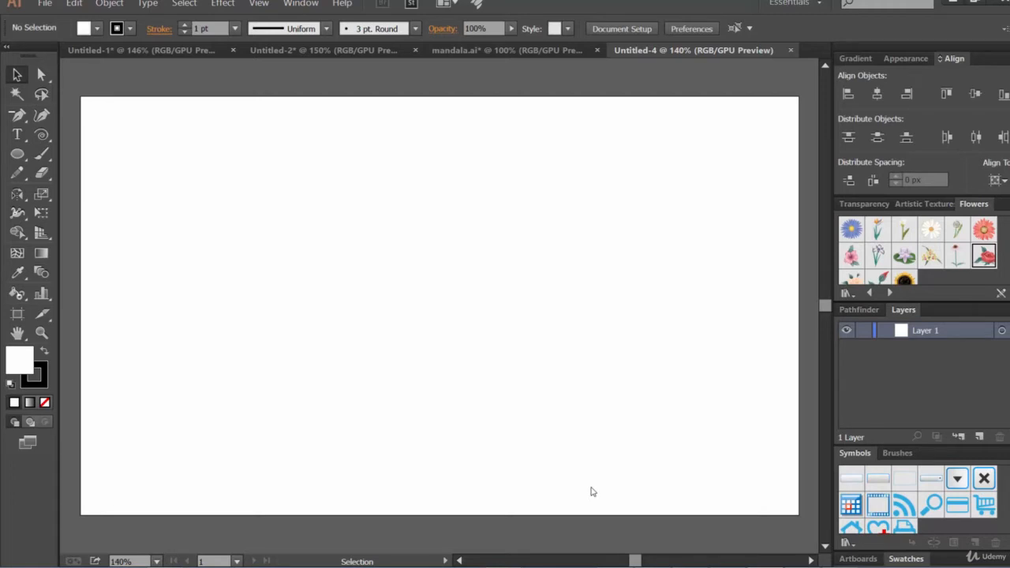
- Draw a very narrow vertical ellipse about 274 px tall in the upper-left part of the artboard
click(15, 156)
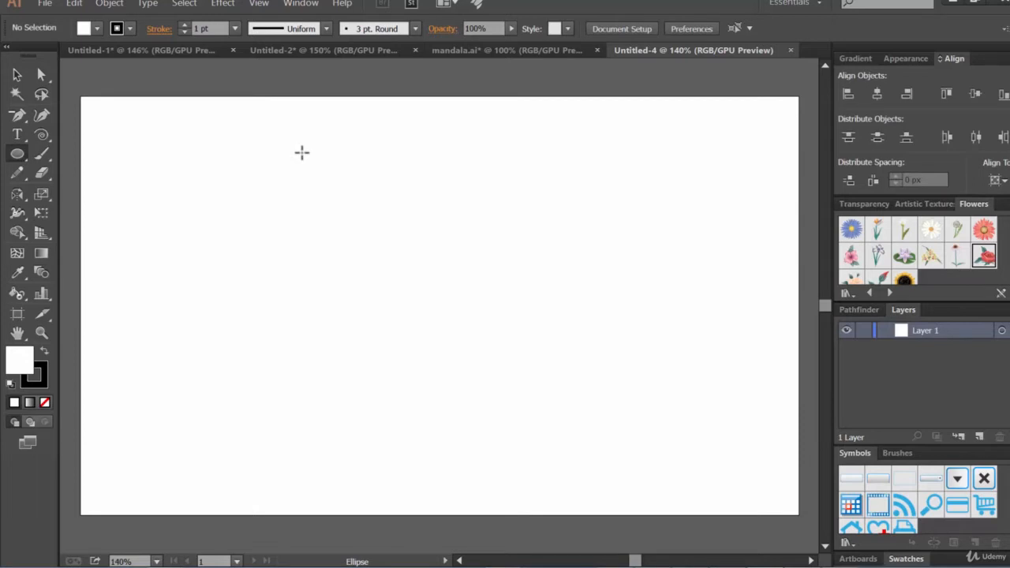
drag(218, 79, 219, 79)
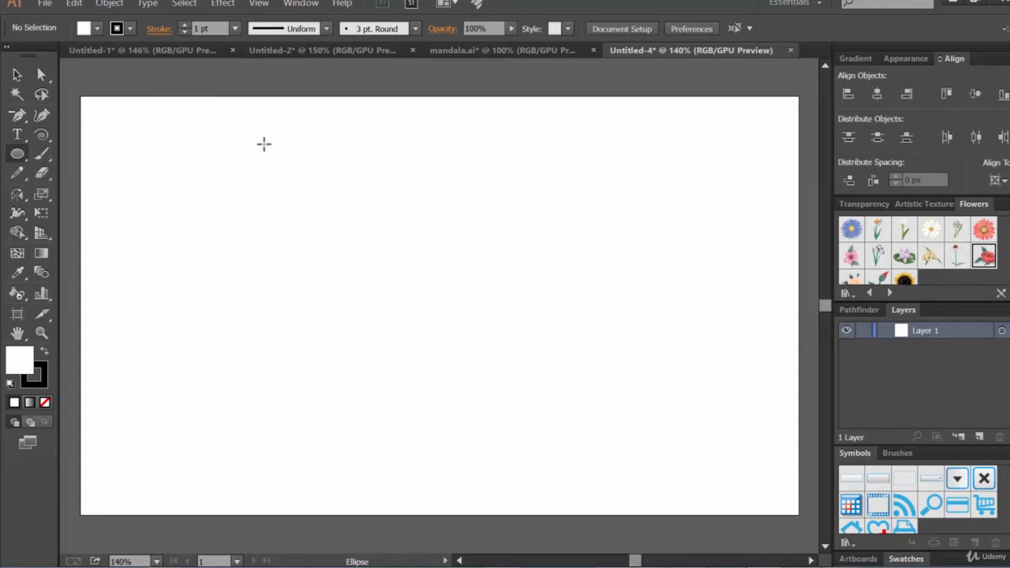
drag(264, 144, 269, 349)
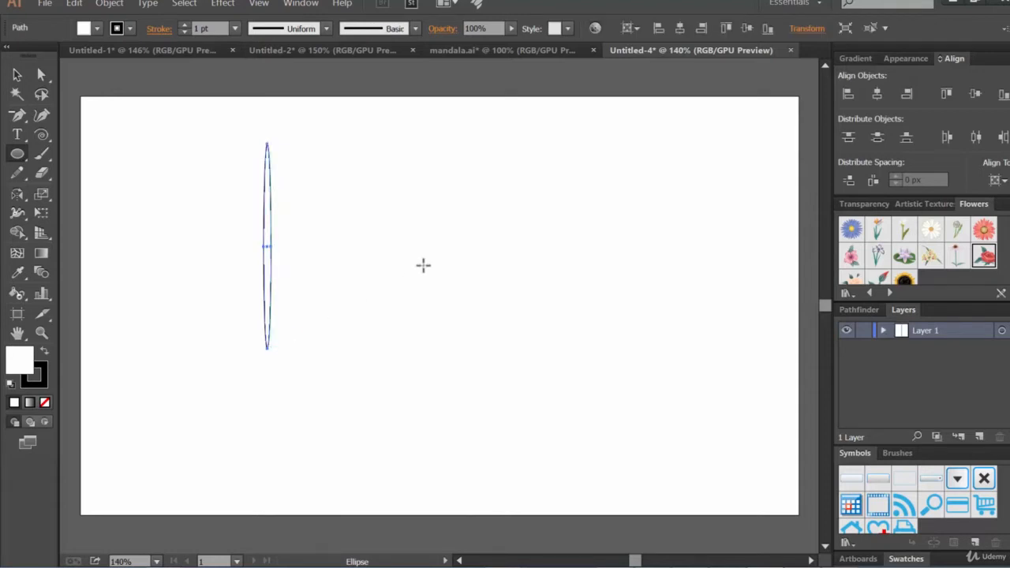
- Fill the narrow ellipse with black and set its stroke to none
click(98, 29)
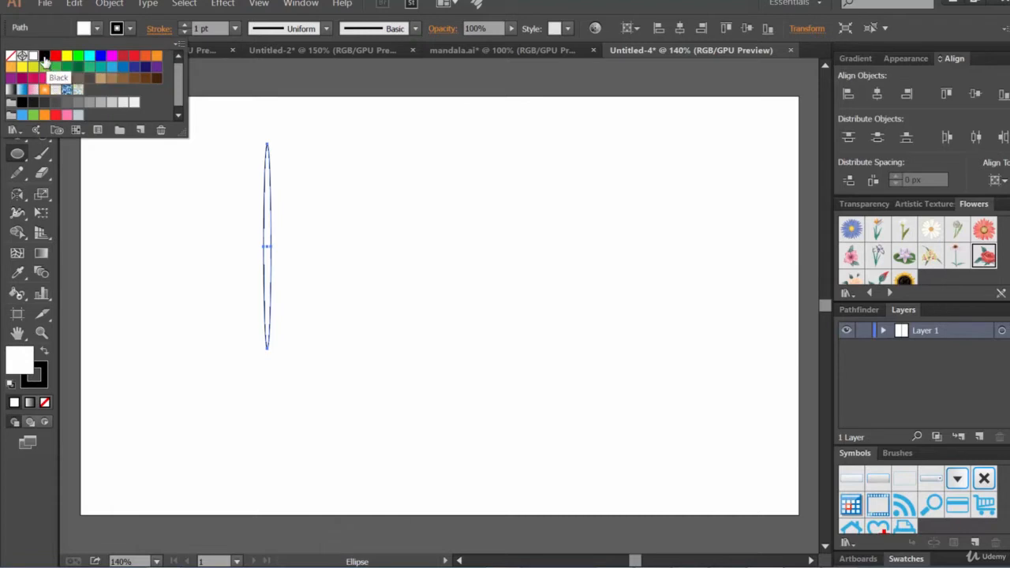
click(44, 57)
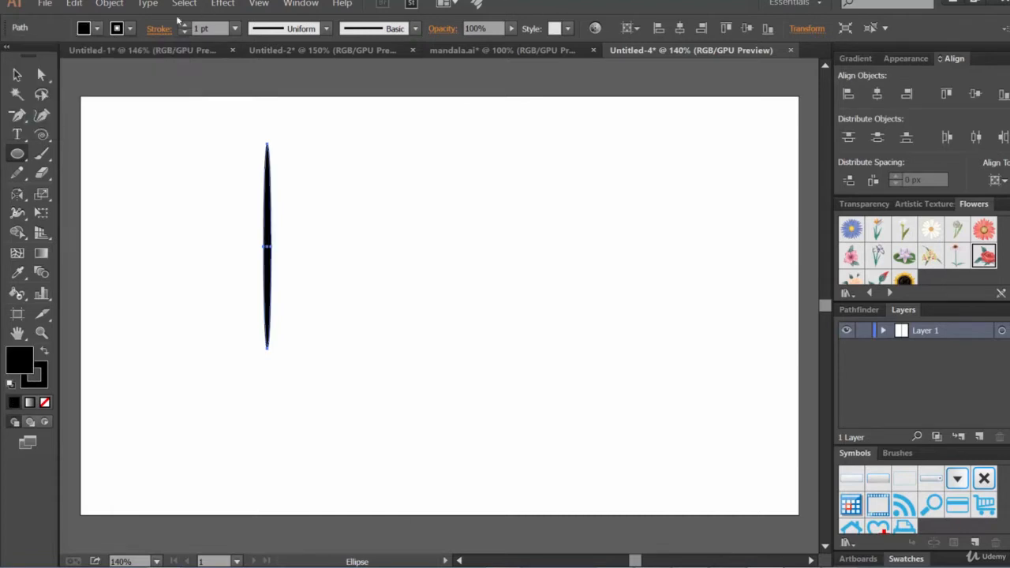
click(130, 30)
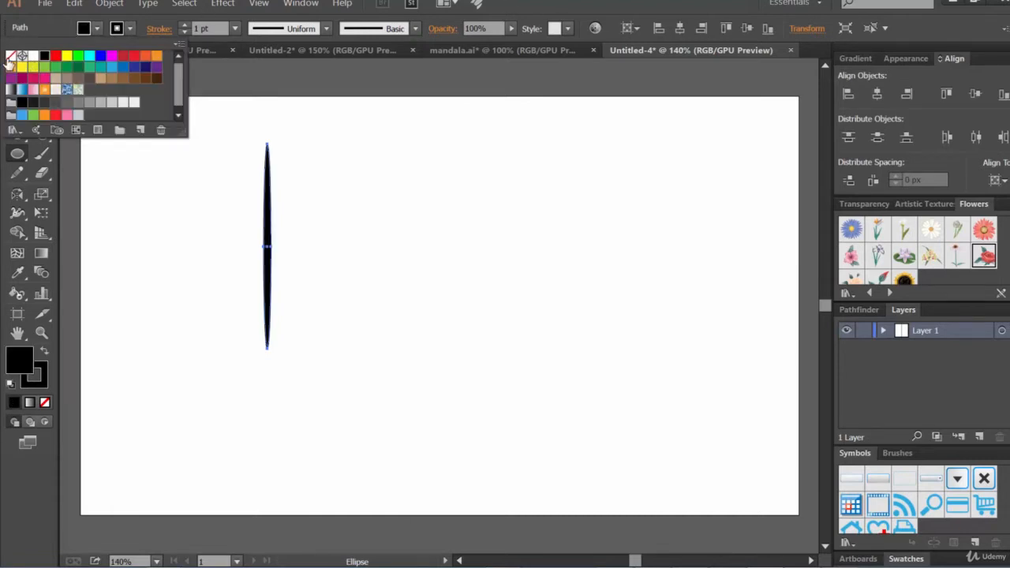
click(11, 57)
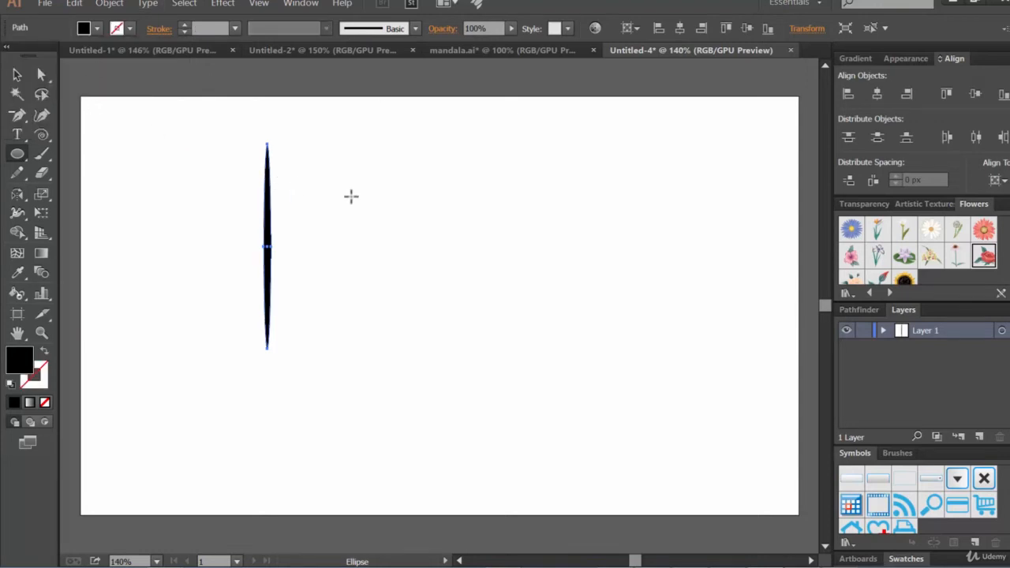
- Convert the ellipse's top and bottom anchor points to sharp corners with the Anchor Point tool
click(25, 119)
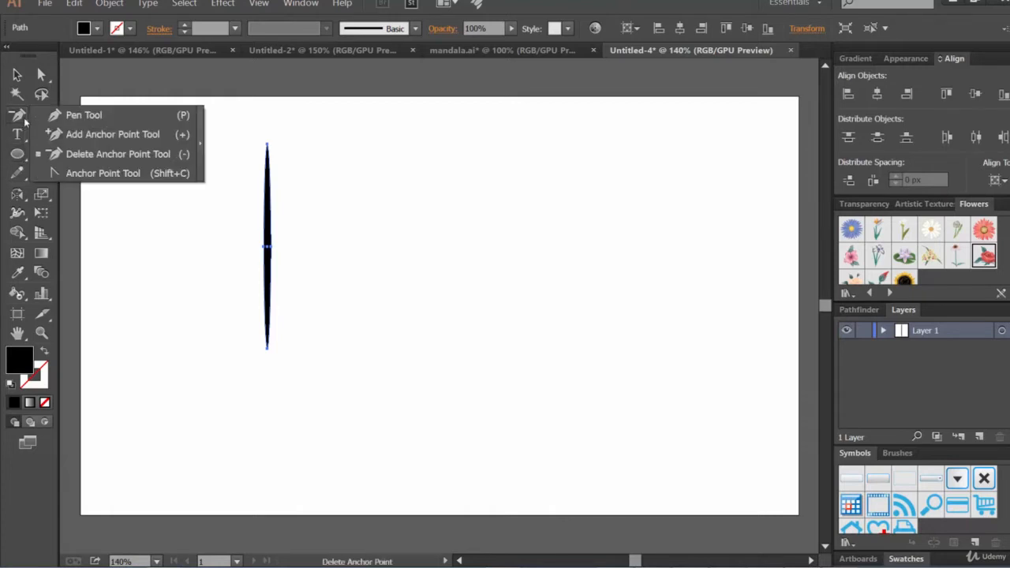
click(106, 173)
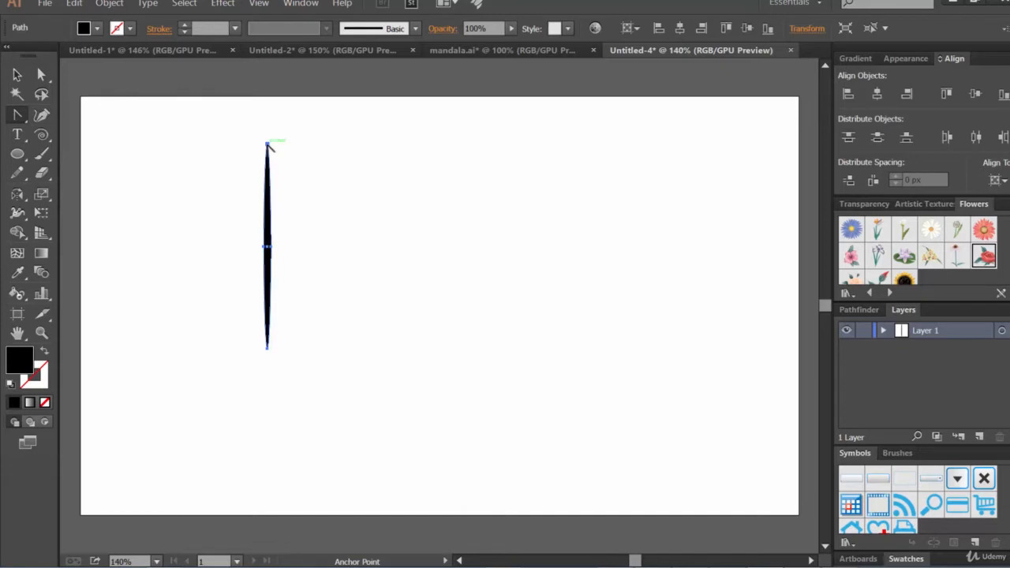
click(268, 145)
click(267, 349)
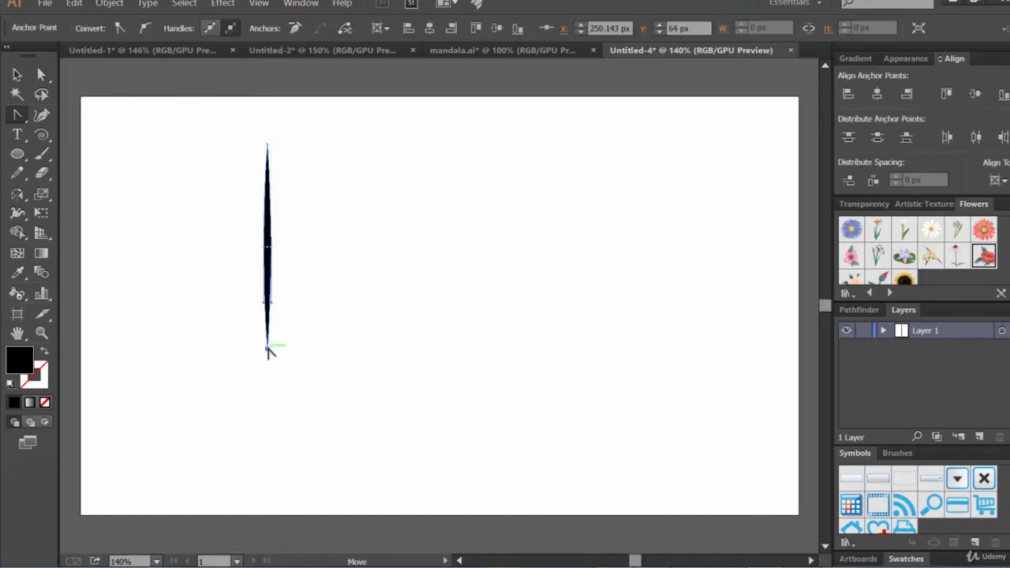
- Move the pointed black shape to the upper-left corner area of the artboard and deselect it
click(17, 75)
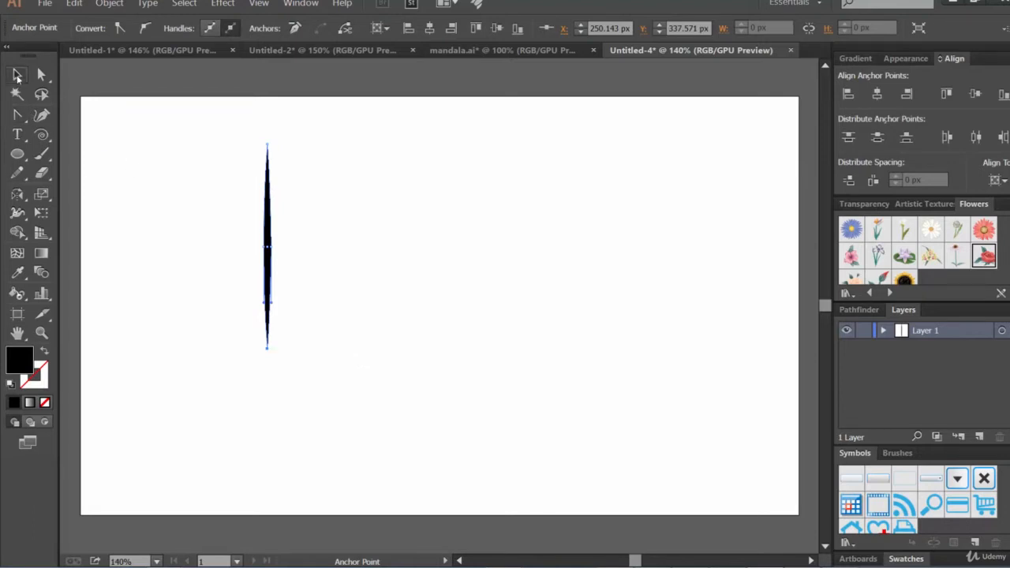
click(520, 241)
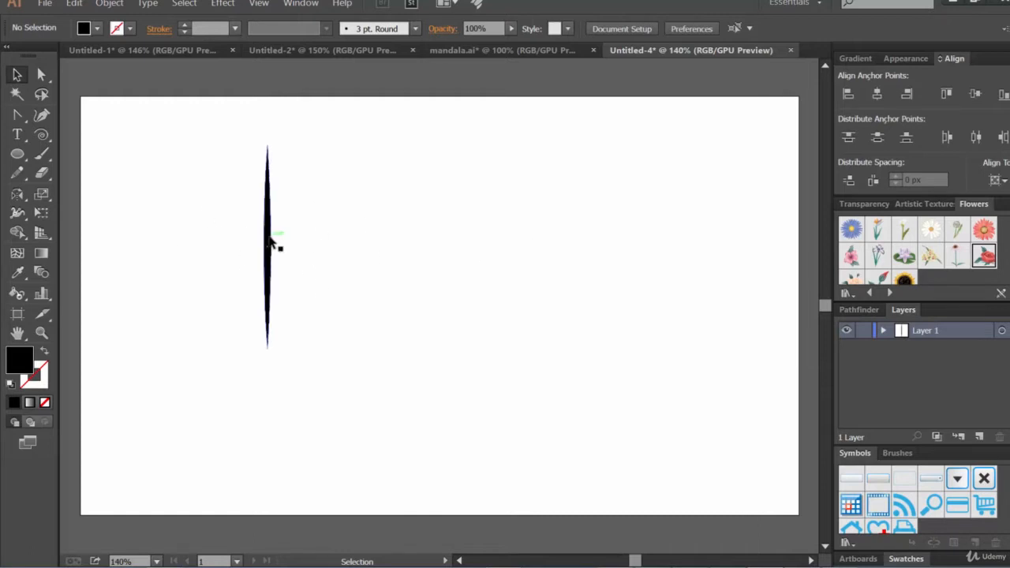
drag(270, 243, 145, 211)
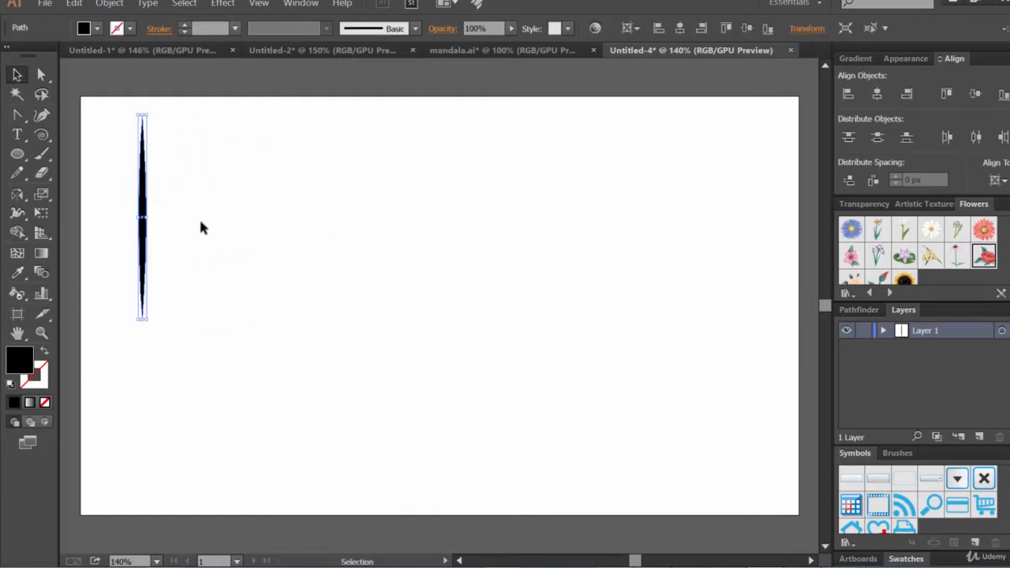
click(204, 228)
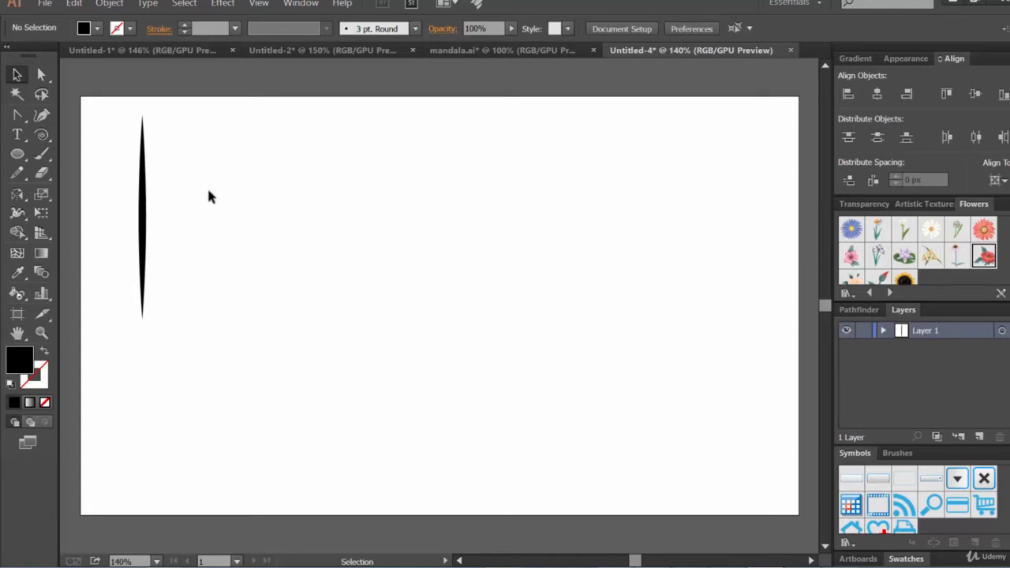
- Show the document's brushes and detach their list so it floats over the right side of the artboard
click(301, 4)
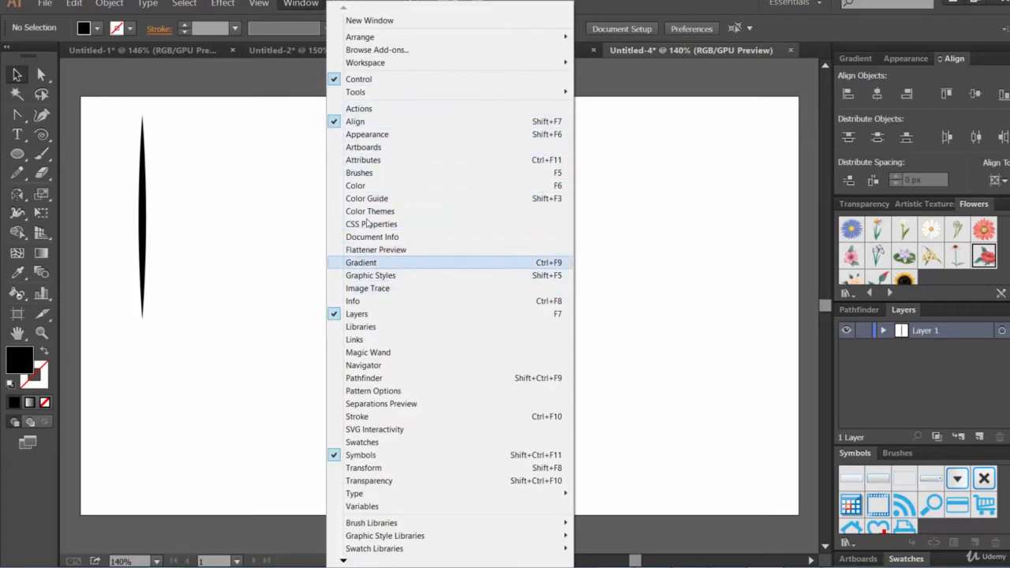
click(365, 173)
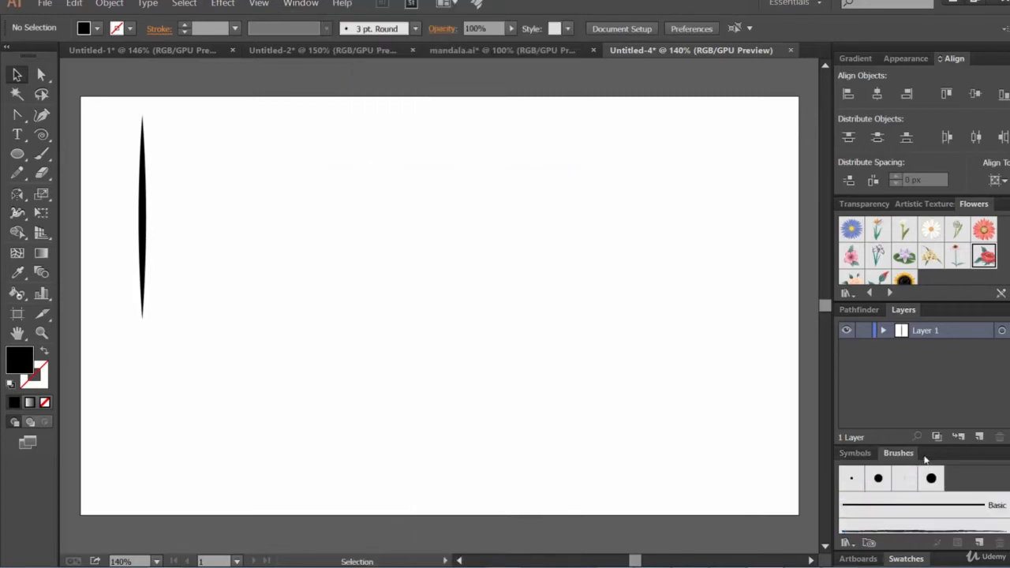
drag(899, 454, 585, 142)
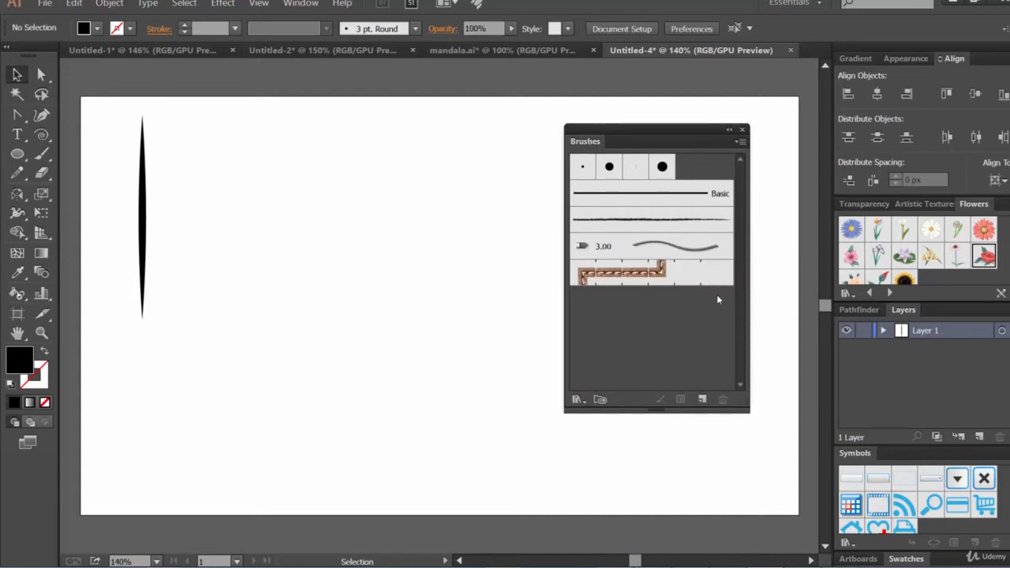
- Create an Art Brush from the pointed black shape, keeping the name Art Brush 1 and the default options
click(143, 212)
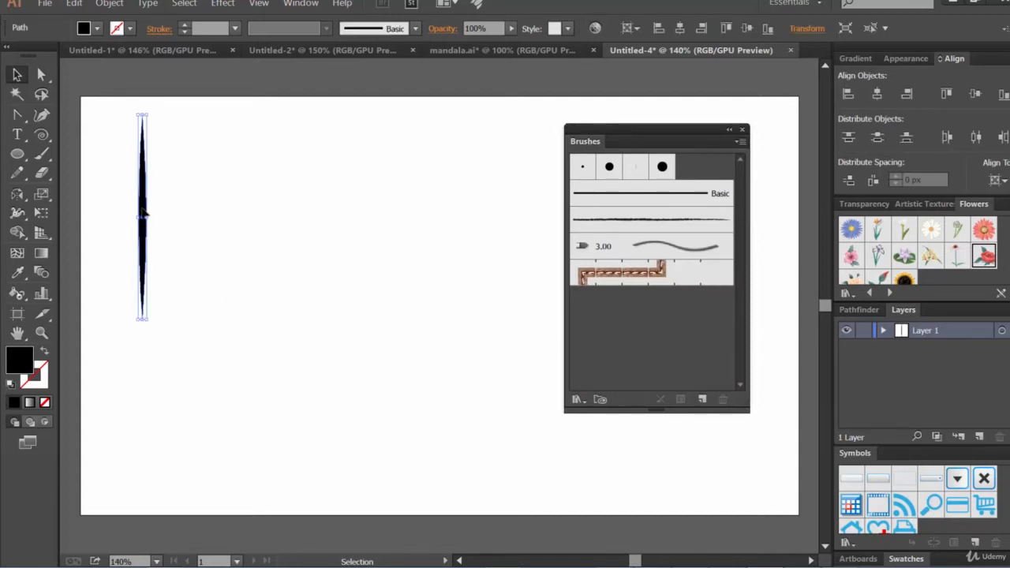
mouse_move(150, 214)
mouse_down()
mouse_move(581, 369)
mouse_move(685, 349)
mouse_up()
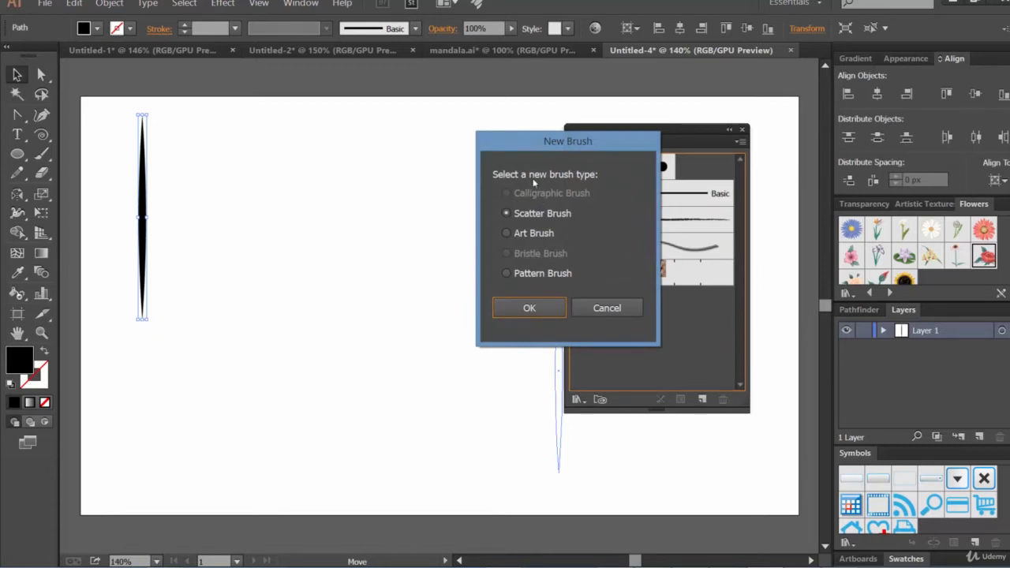
click(543, 238)
click(537, 309)
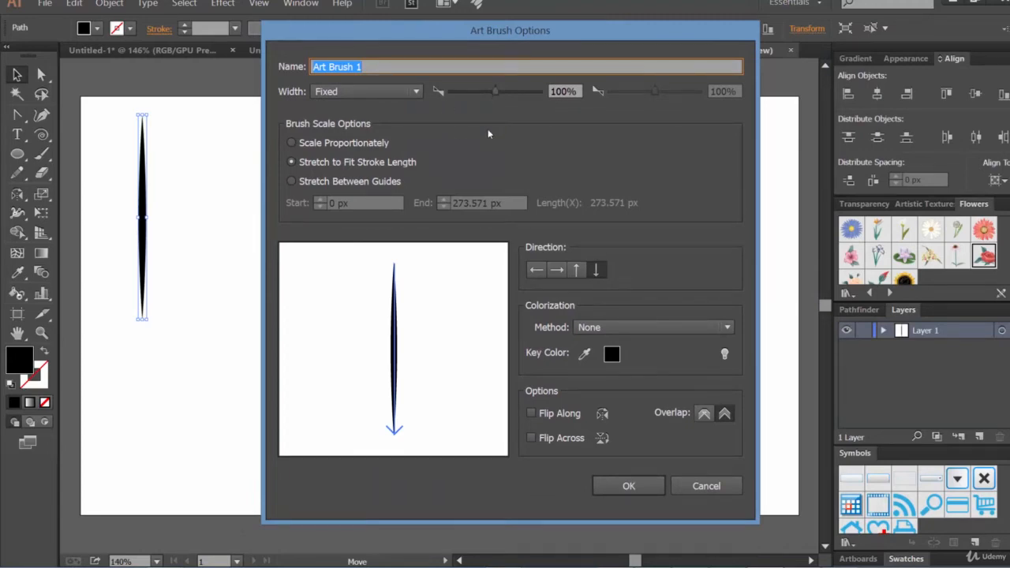
click(640, 485)
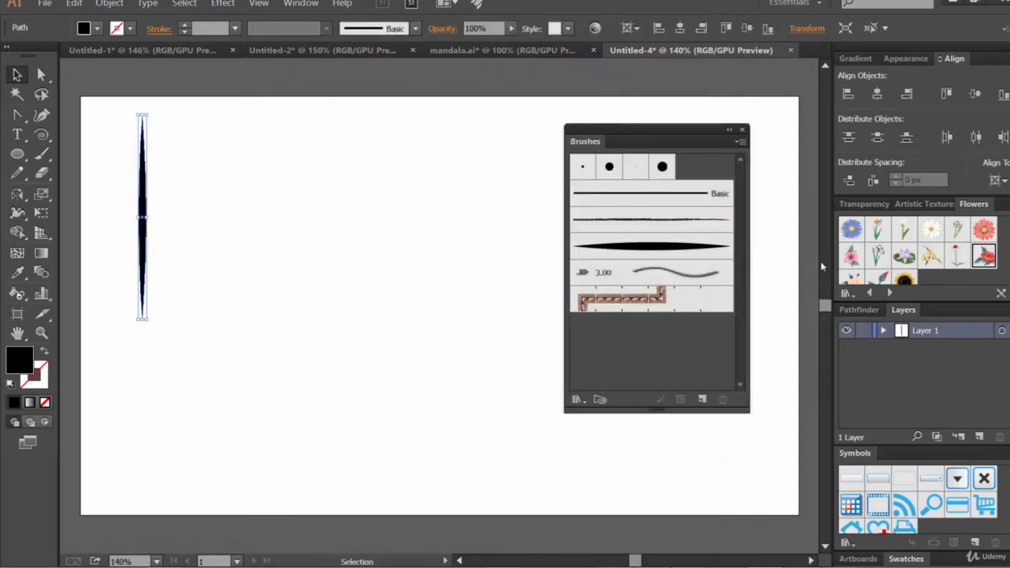
- Paint five short curved test strokes beside the pointed shape using the Paintbrush with the new art brush
click(41, 155)
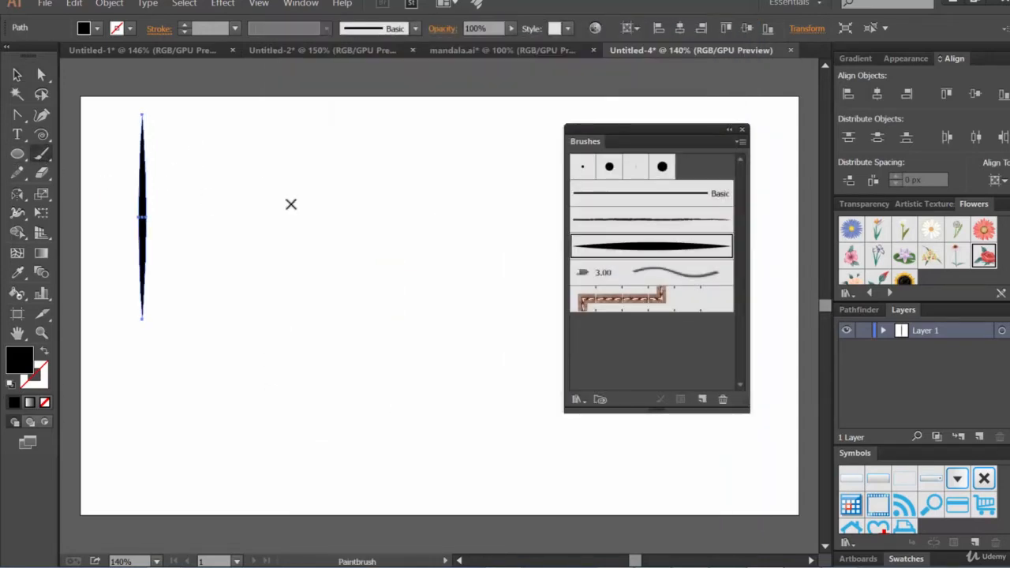
drag(199, 162, 282, 174)
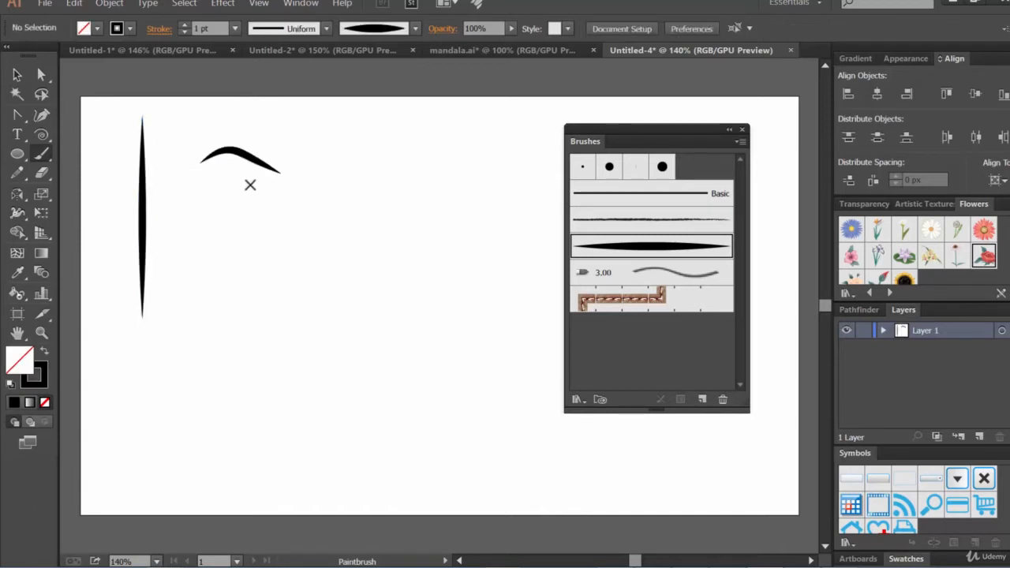
drag(223, 199, 354, 166)
drag(310, 237, 341, 231)
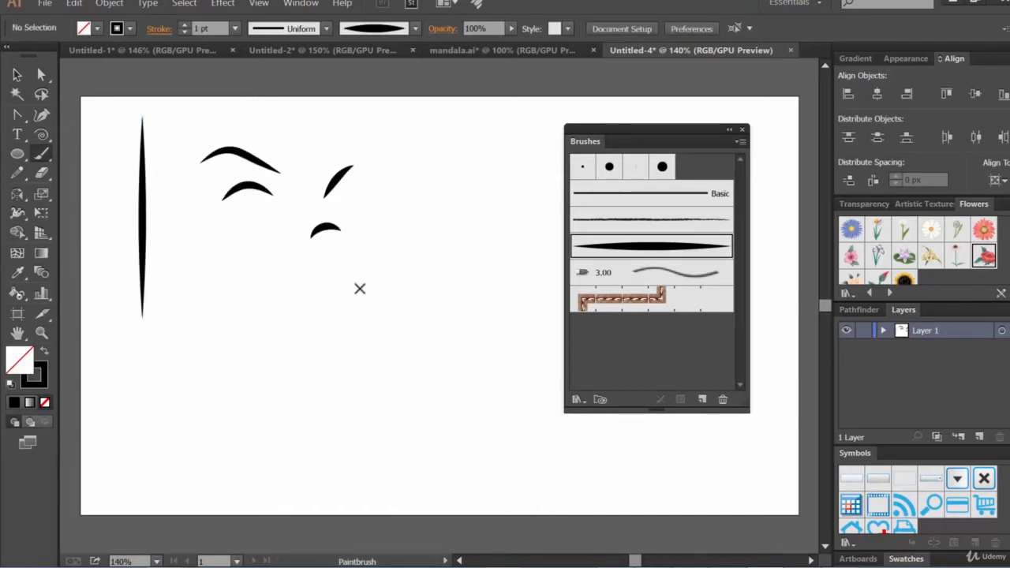
mouse_move(320, 265)
mouse_down()
mouse_move(361, 252)
mouse_move(378, 267)
mouse_up()
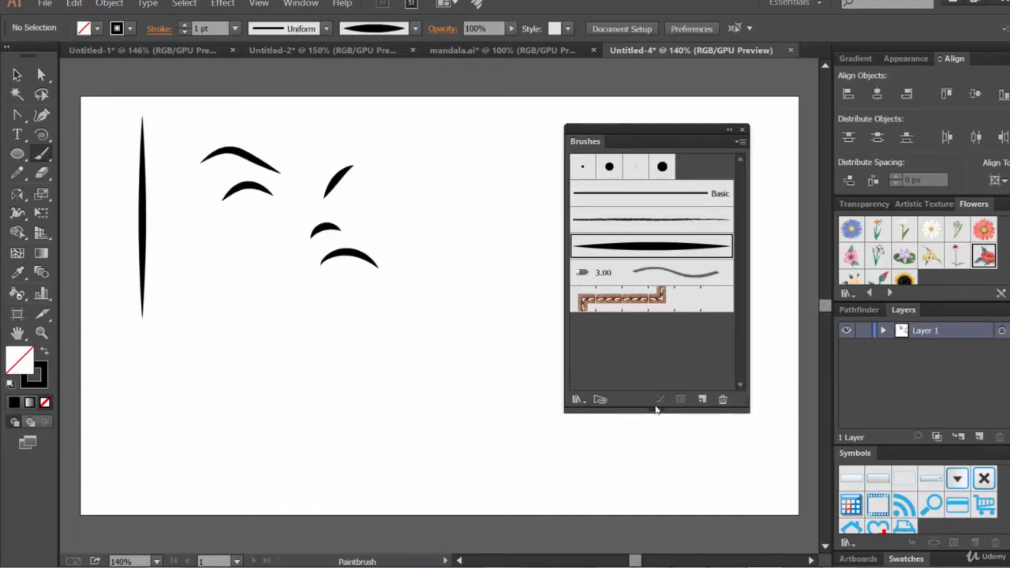
- Set the art brush's fixed width to 21% and apply the change to the existing strokes
double_click(638, 251)
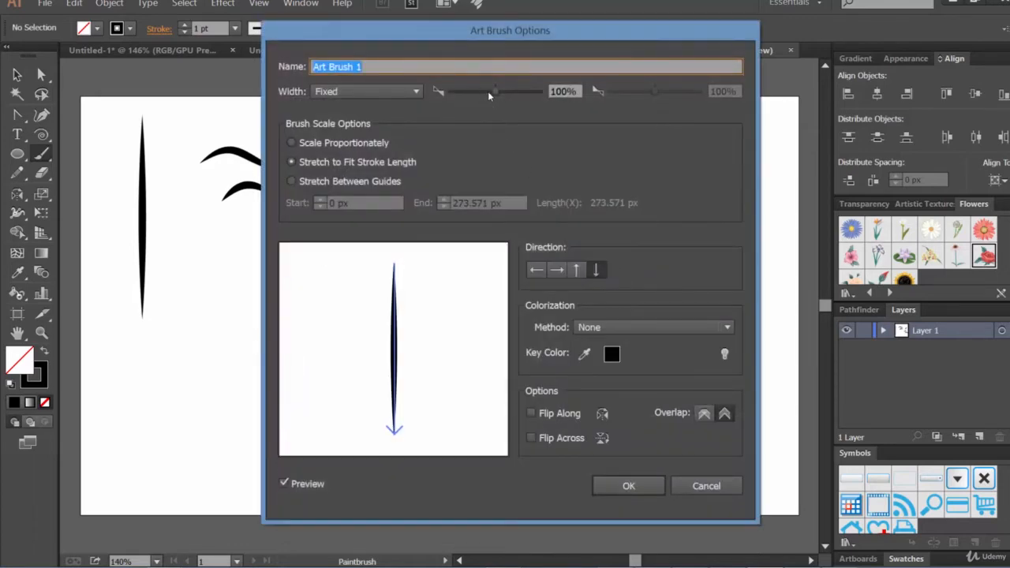
drag(495, 92, 466, 92)
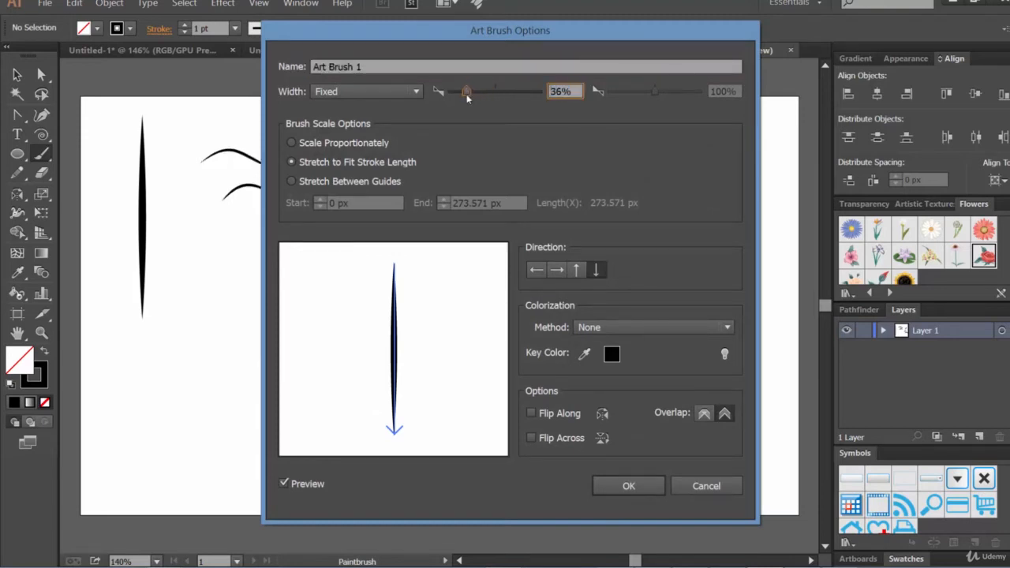
drag(477, 37, 681, 39)
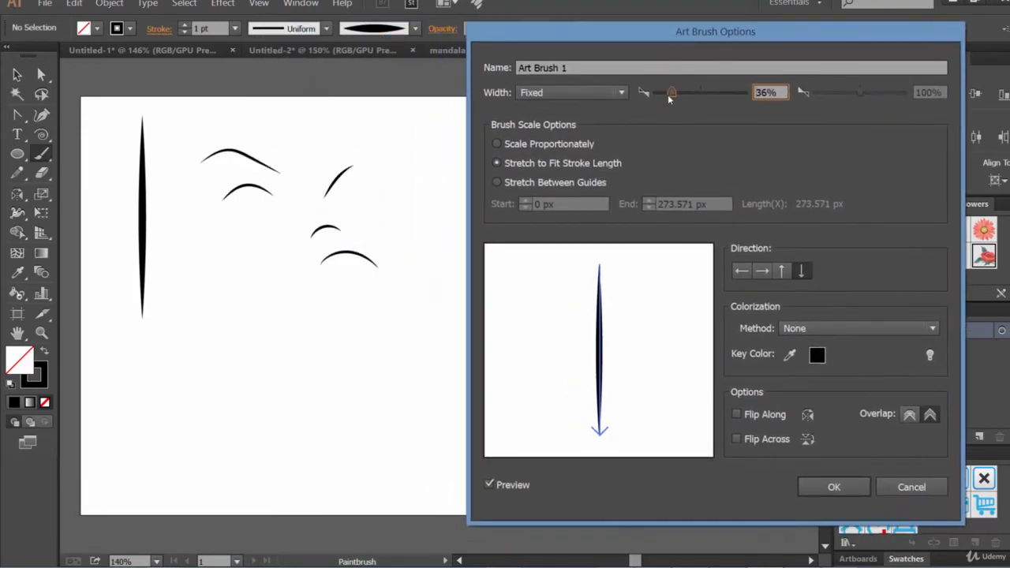
drag(668, 94, 663, 93)
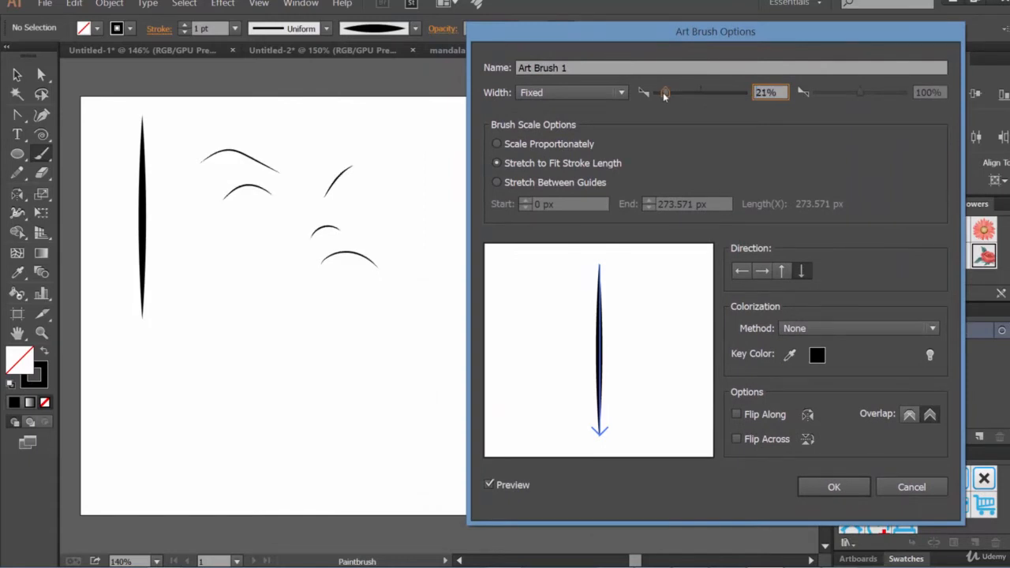
click(854, 489)
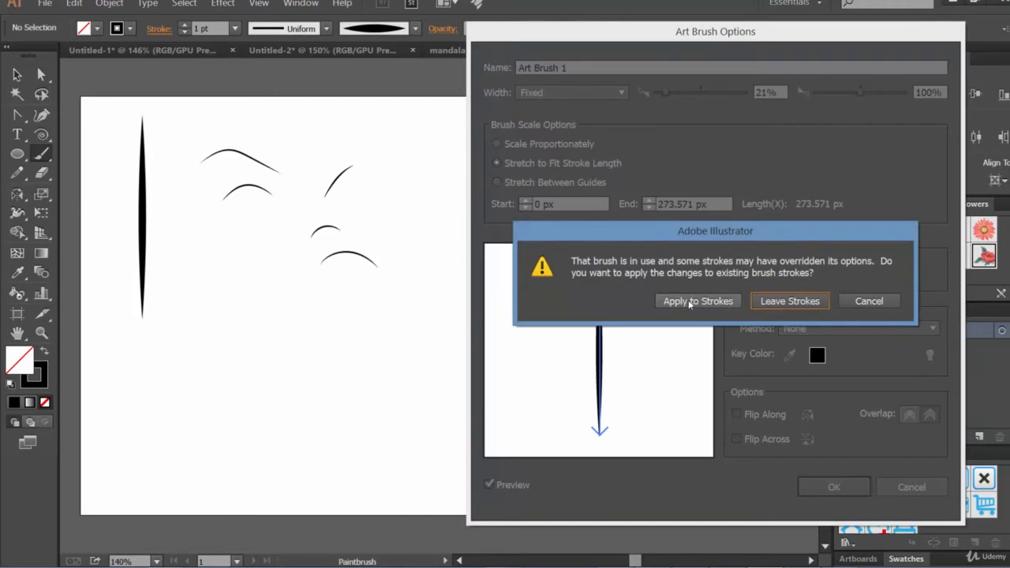
click(695, 302)
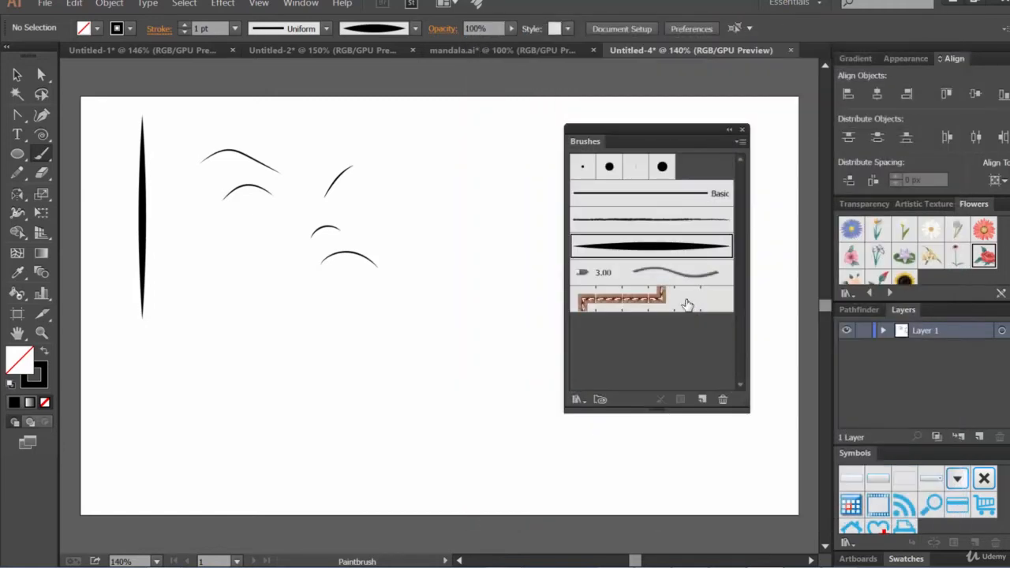
- Paint three more curved strokes with the thinned art brush near the middle of the artboard
drag(370, 207, 447, 223)
drag(415, 261, 434, 252)
drag(352, 314, 380, 316)
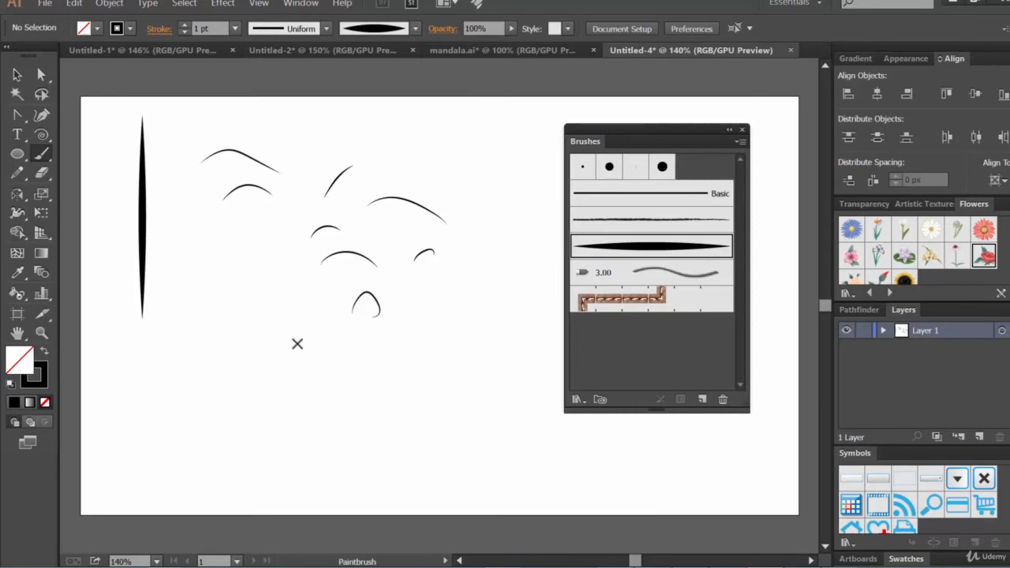
- Paint several more short curved test strokes with the thinned art brush between the pointed shape and the earlier strokes
drag(287, 296, 279, 331)
drag(227, 256, 240, 296)
mouse_move(277, 251)
mouse_down()
mouse_move(250, 250)
mouse_move(240, 293)
mouse_move(262, 285)
mouse_up()
mouse_move(251, 329)
mouse_down()
mouse_move(264, 379)
mouse_move(289, 355)
mouse_up()
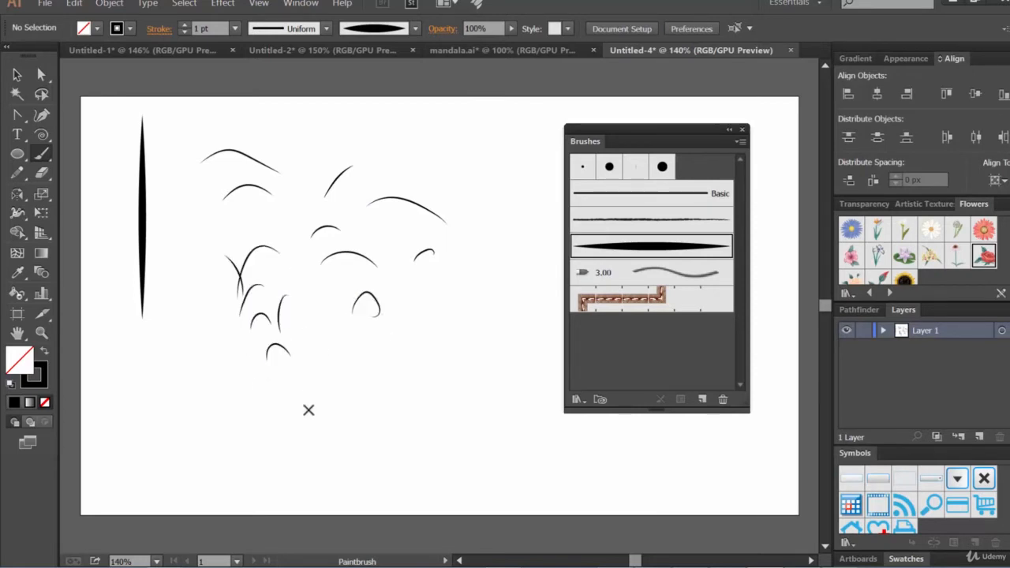
- Delete all the painted test strokes, keeping the pointed black shape, and move the Brushes panel away from the artboard's middle
click(18, 75)
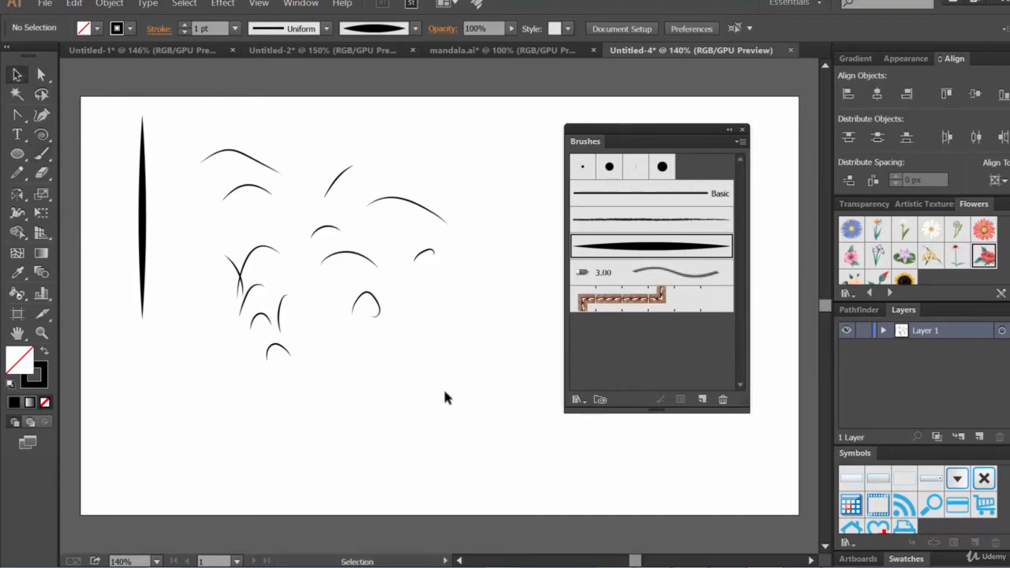
drag(445, 393, 201, 140)
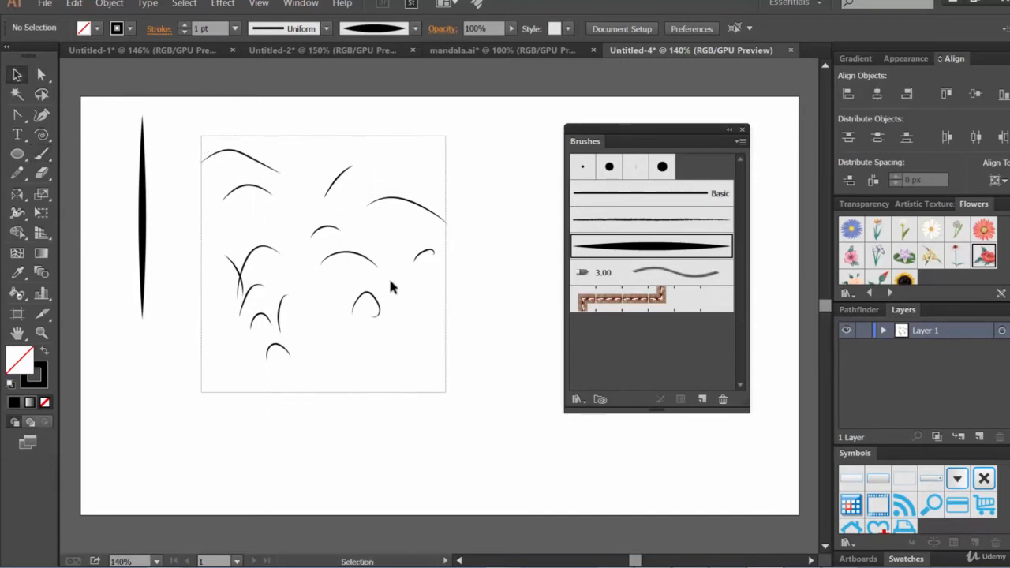
key(Delete)
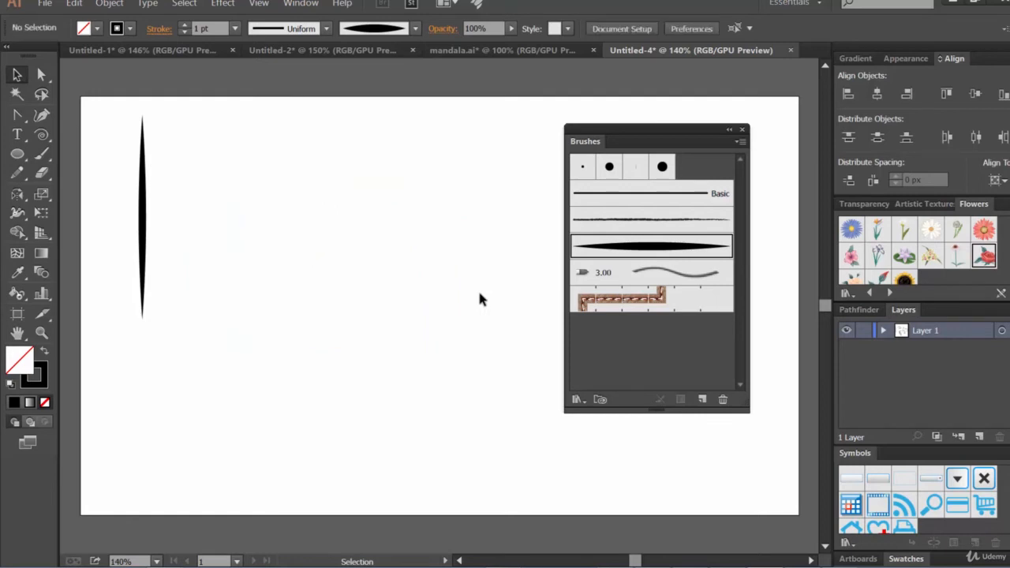
drag(665, 129, 706, 118)
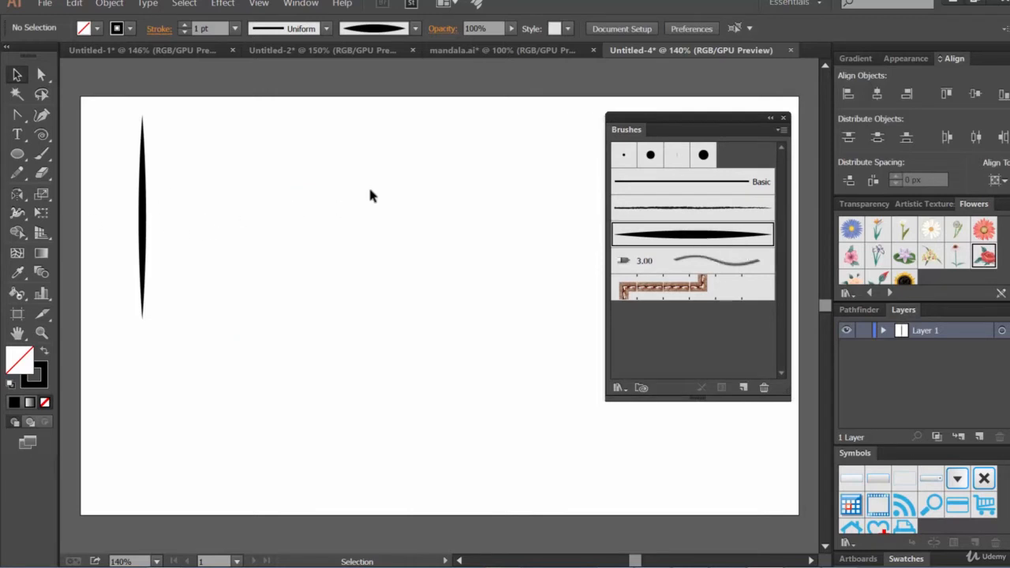
- Draw a horizontal ellipse beside the pointed black shape and give it a black fill with no stroke
click(18, 154)
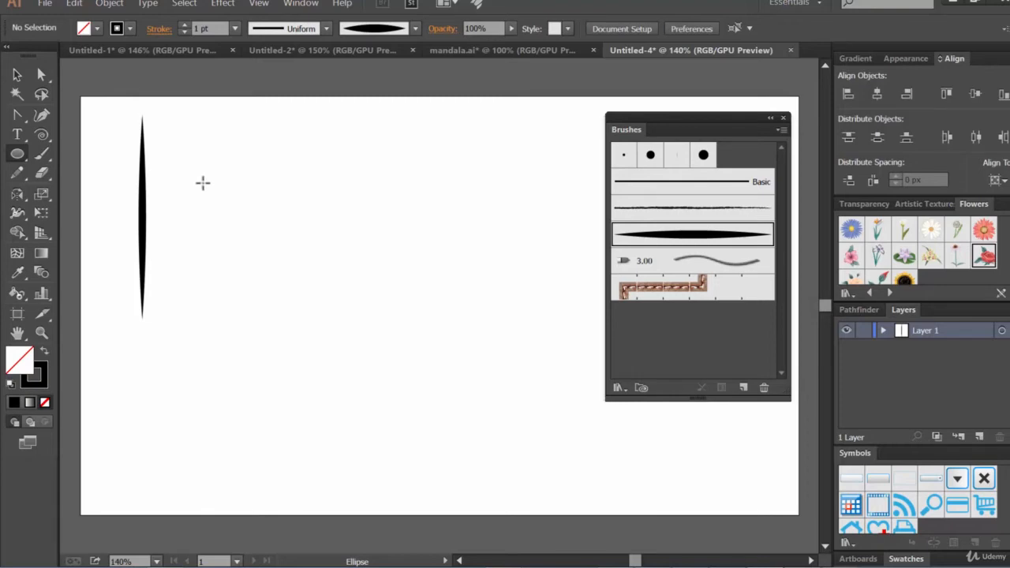
drag(202, 184, 285, 223)
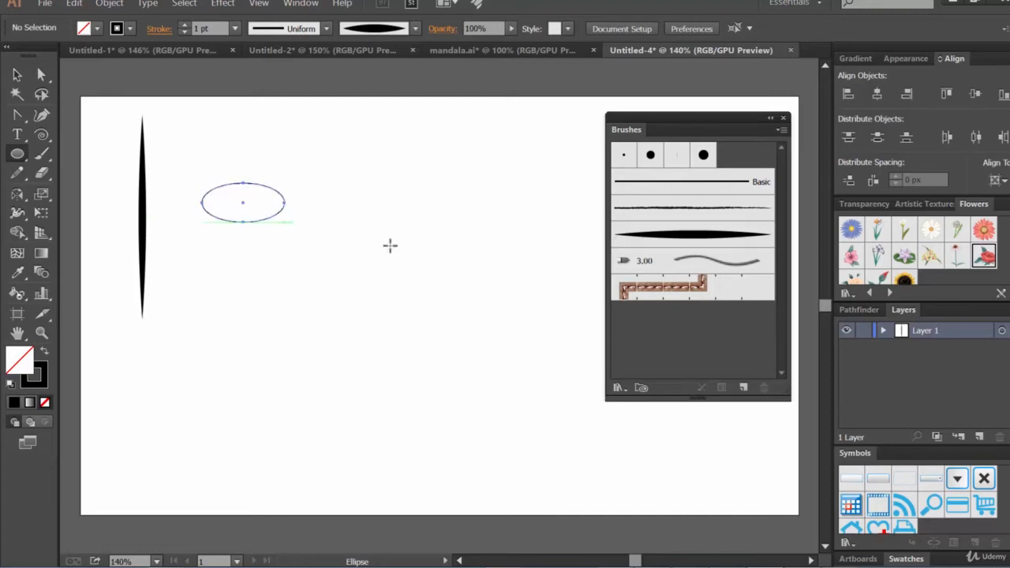
click(95, 29)
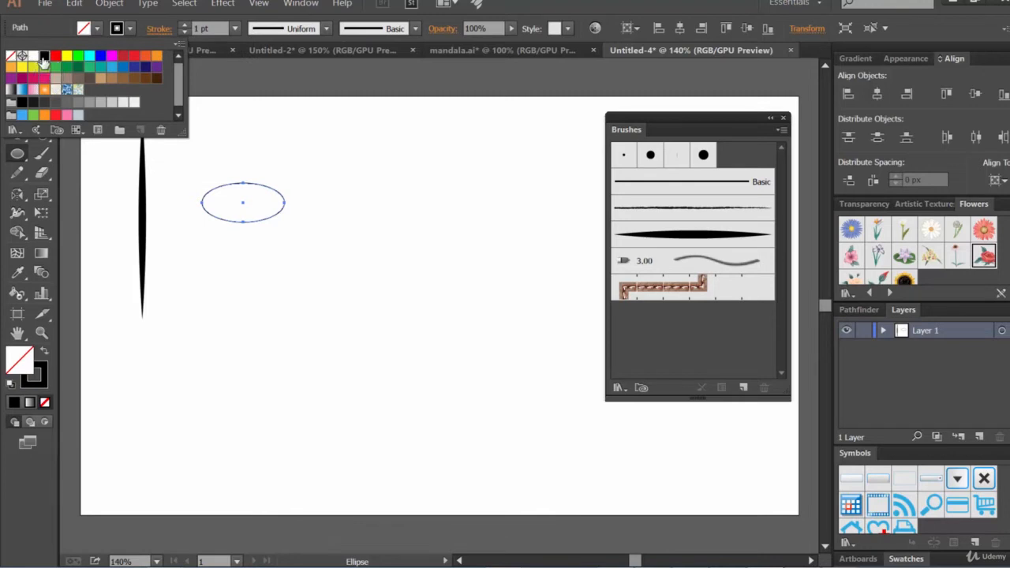
click(44, 55)
click(129, 30)
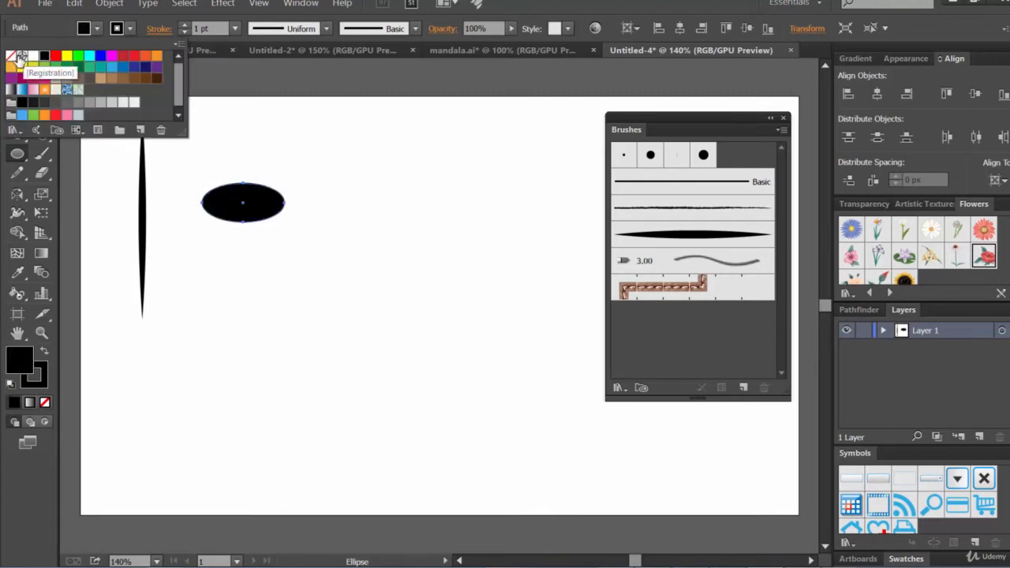
click(13, 56)
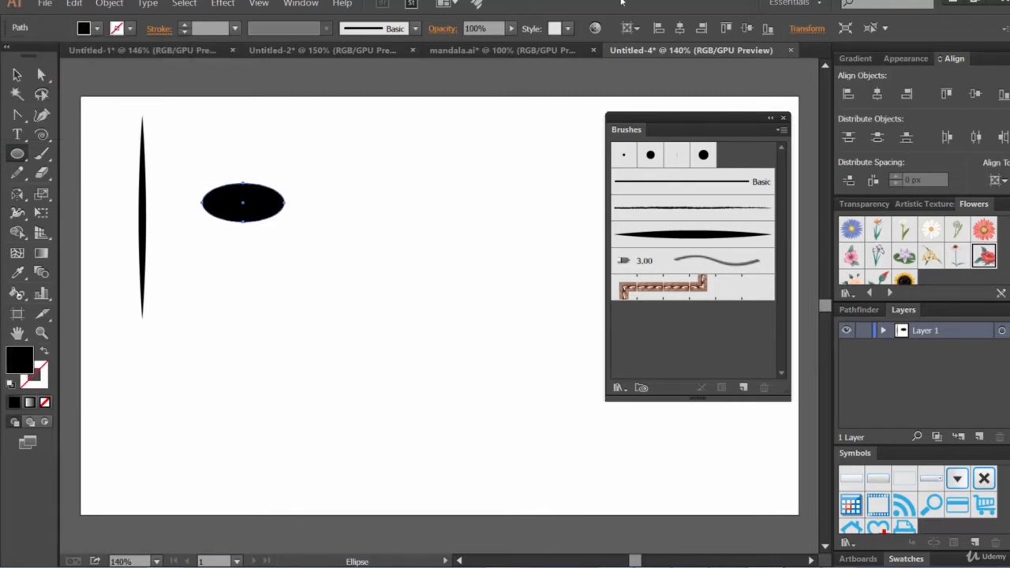
- Convert the horizontal ellipse's two end anchor points to sharp corners to form an eye shape
click(16, 115)
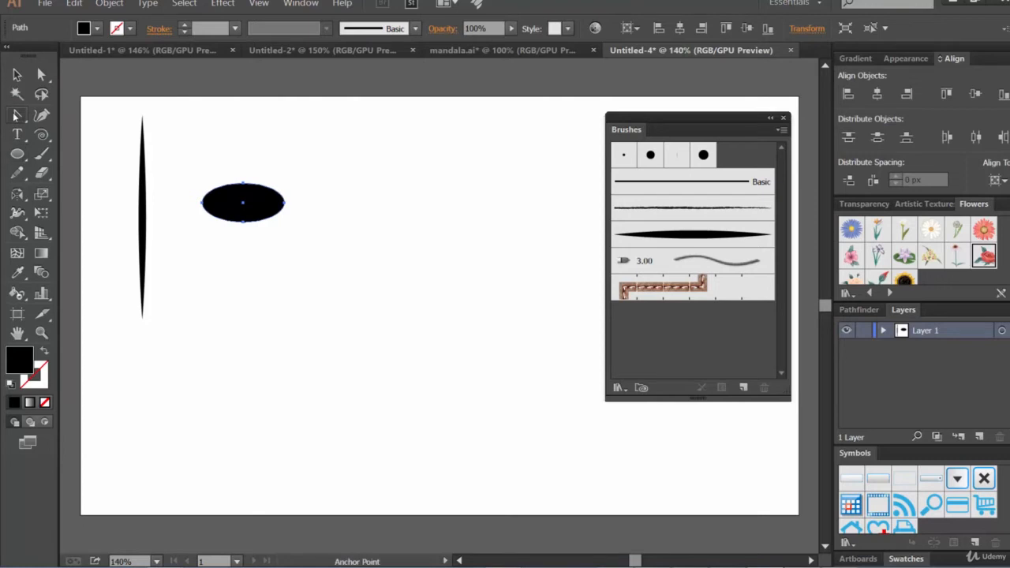
click(284, 203)
click(203, 204)
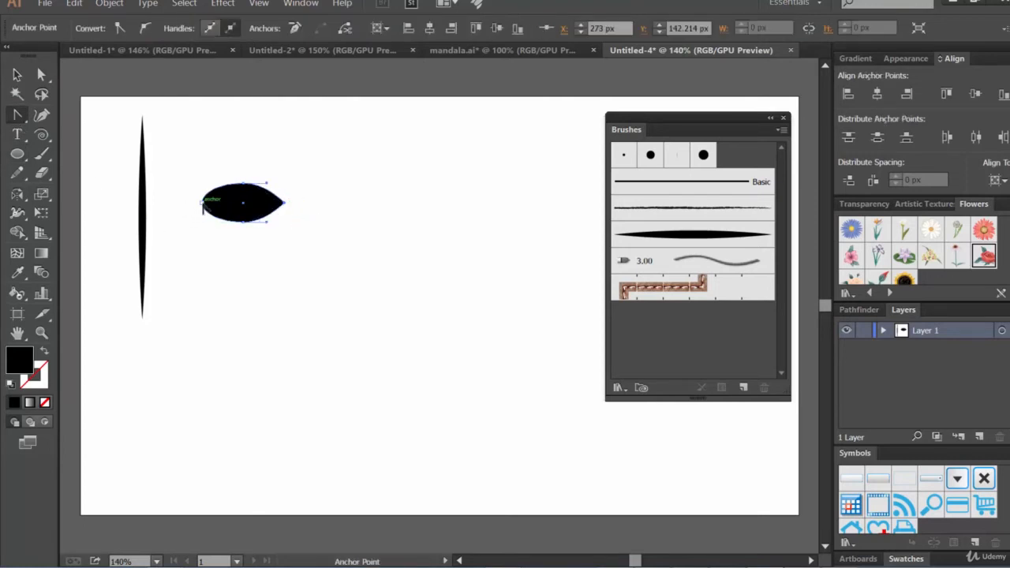
click(202, 203)
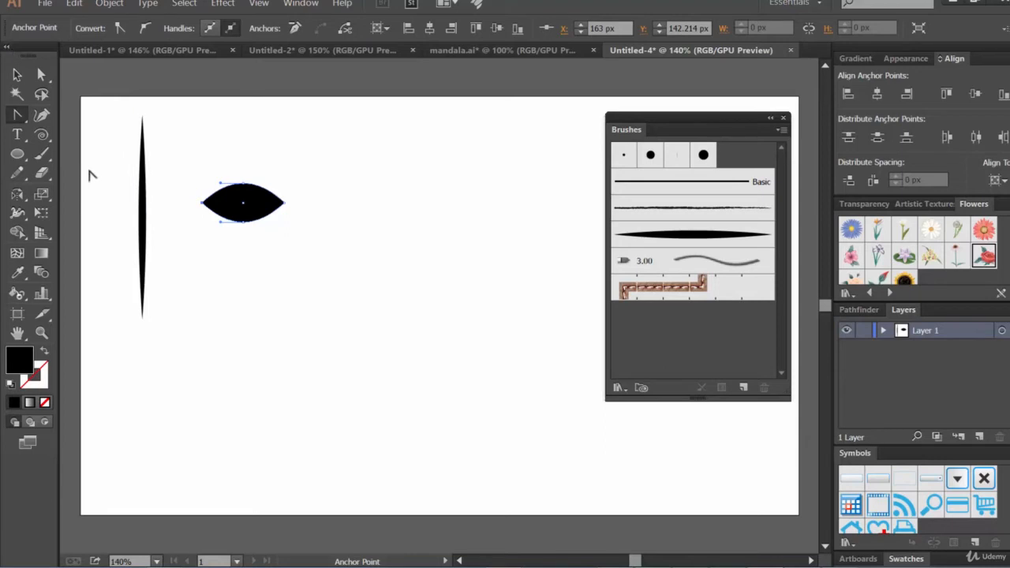
- Set the eye shape to no fill with a black stroke and deselect it
click(17, 74)
click(267, 202)
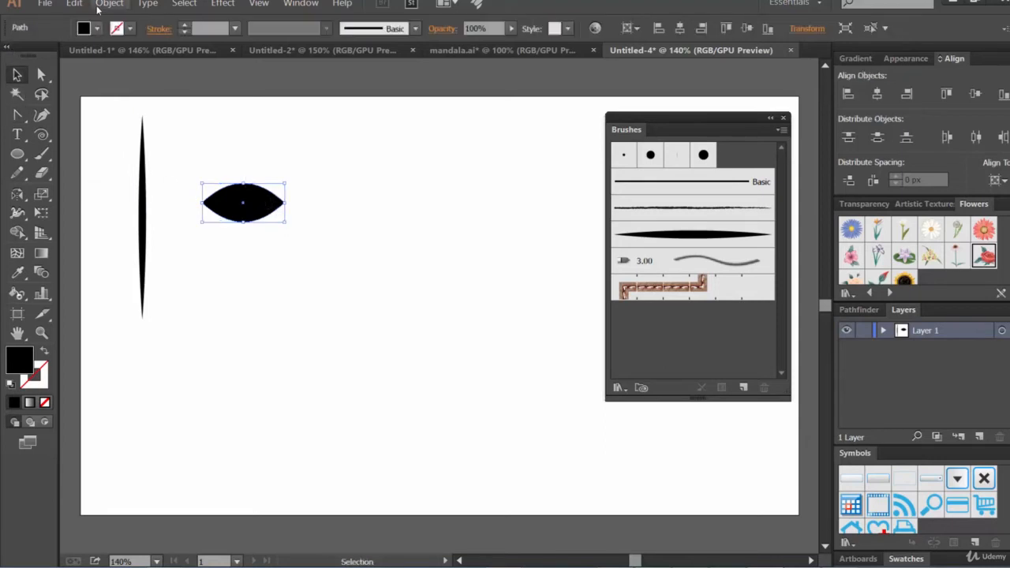
click(98, 29)
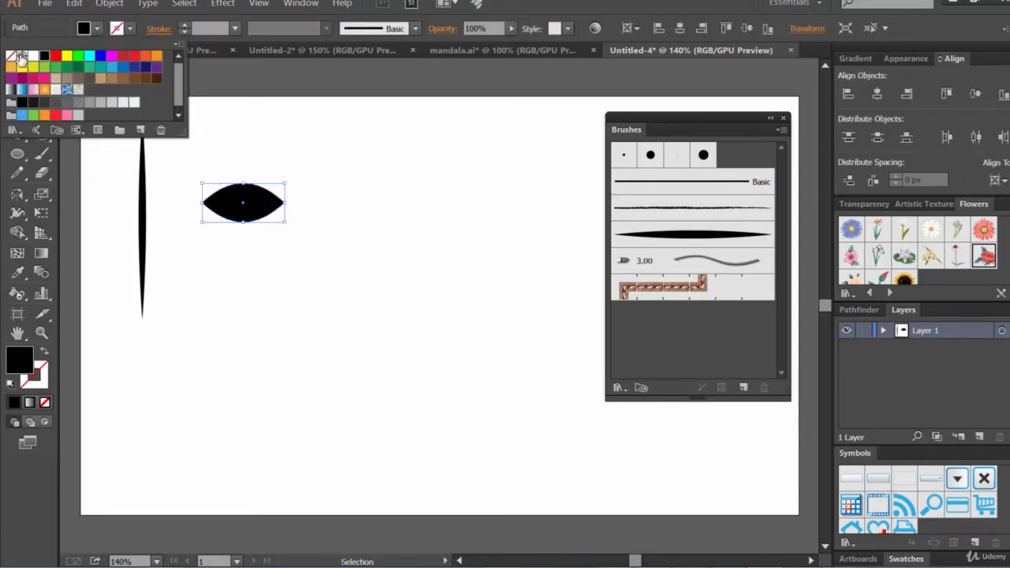
click(16, 56)
click(130, 30)
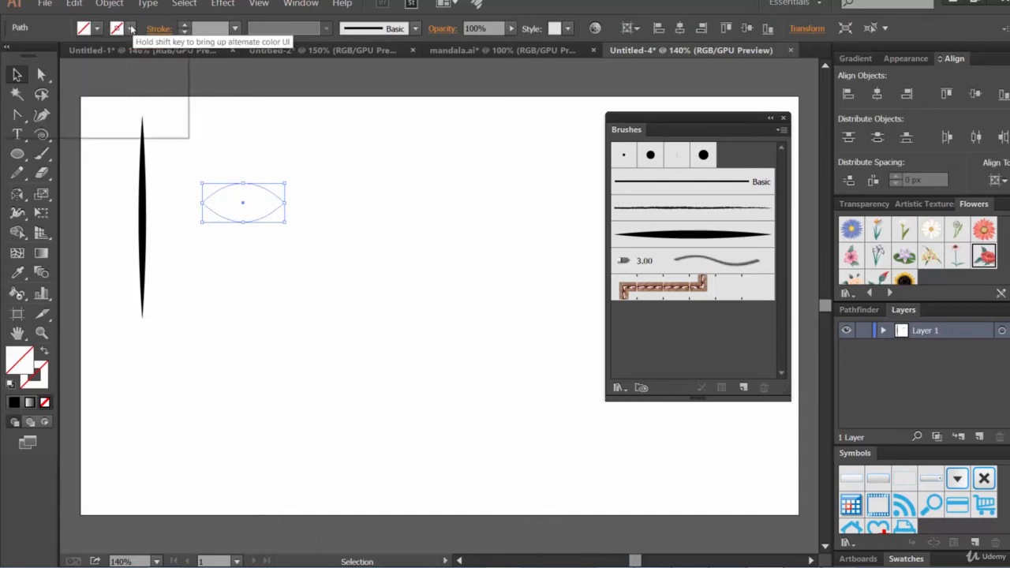
click(44, 56)
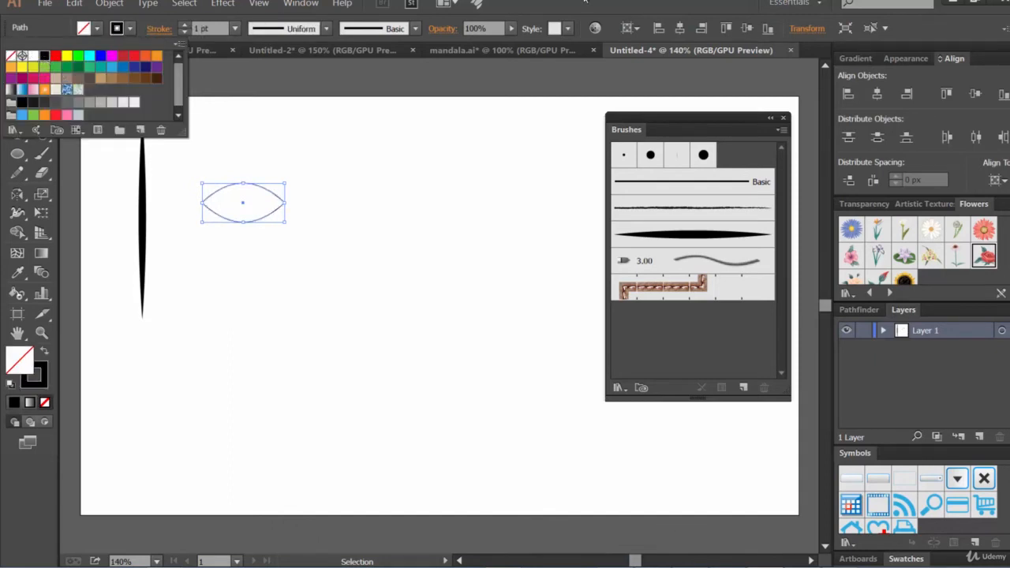
click(342, 240)
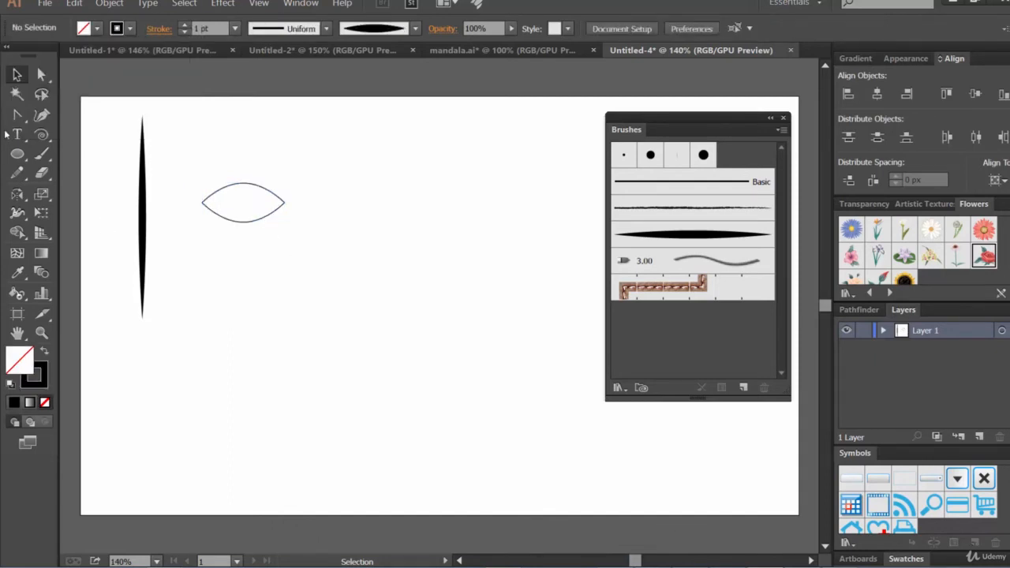
- Draw a small circle inside the eye outline as the pupil
click(17, 154)
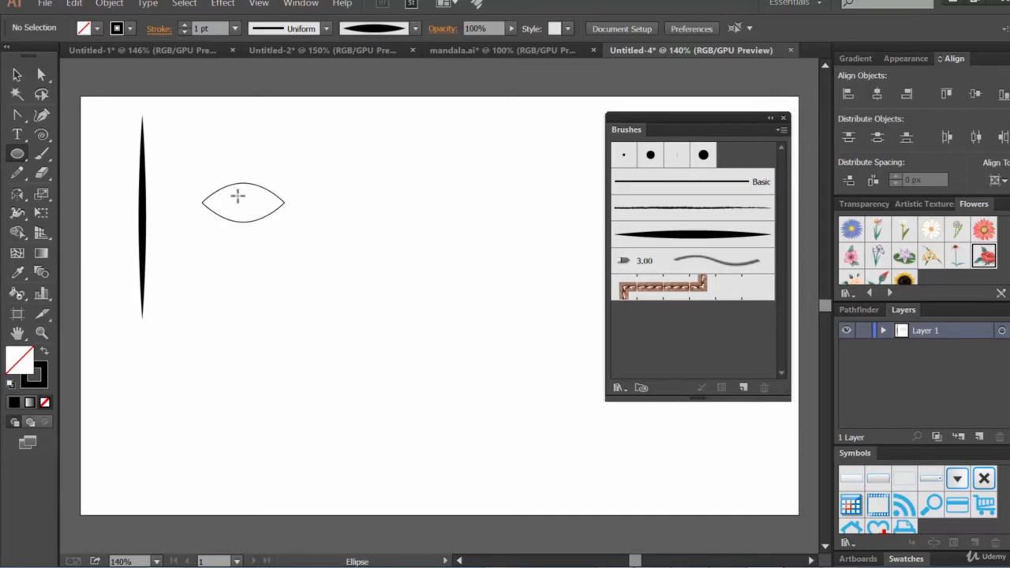
drag(235, 195, 260, 236)
click(17, 74)
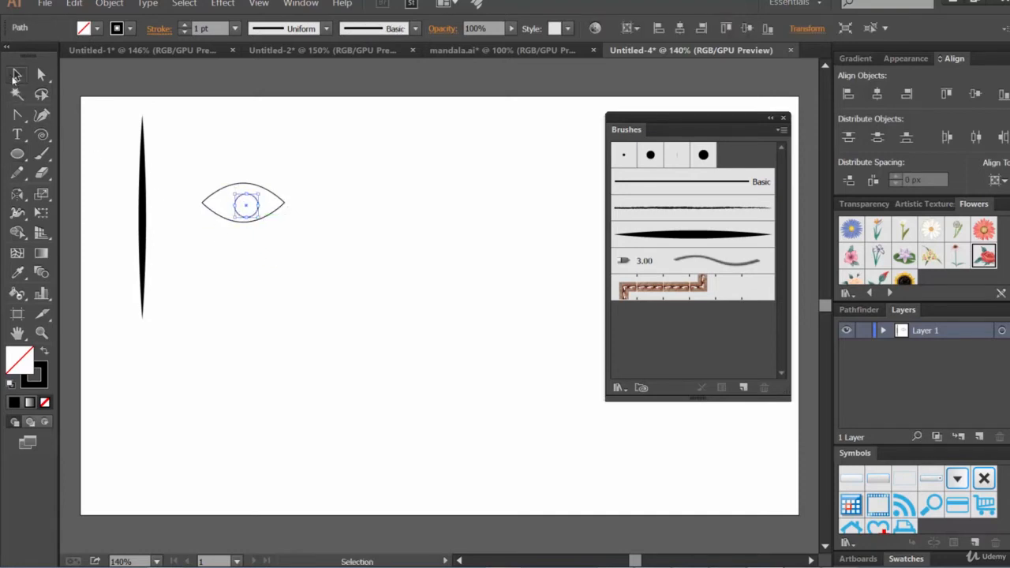
click(244, 203)
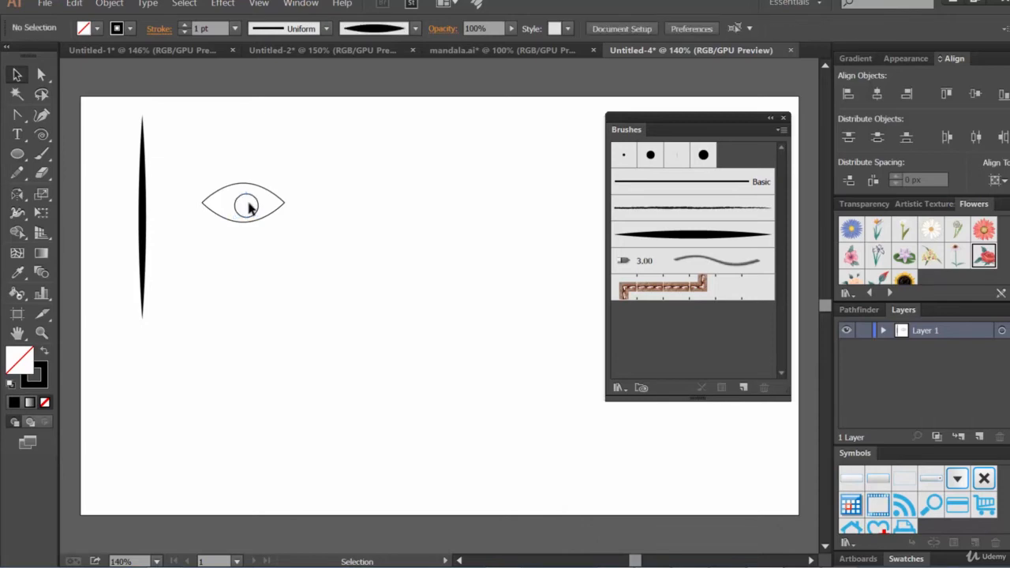
- Give the small circle inside the eye a black fill and no stroke
click(249, 192)
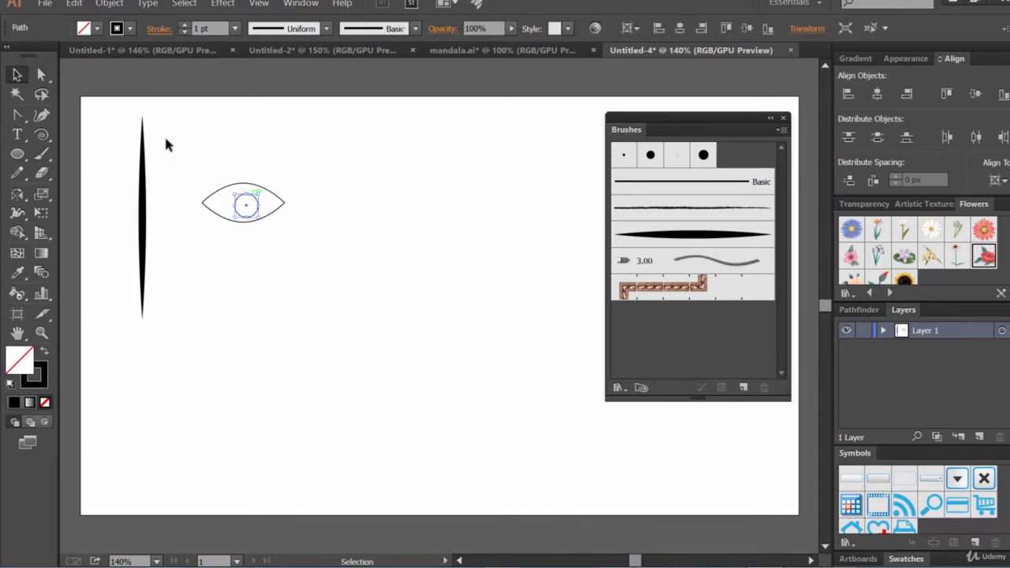
click(130, 30)
click(97, 29)
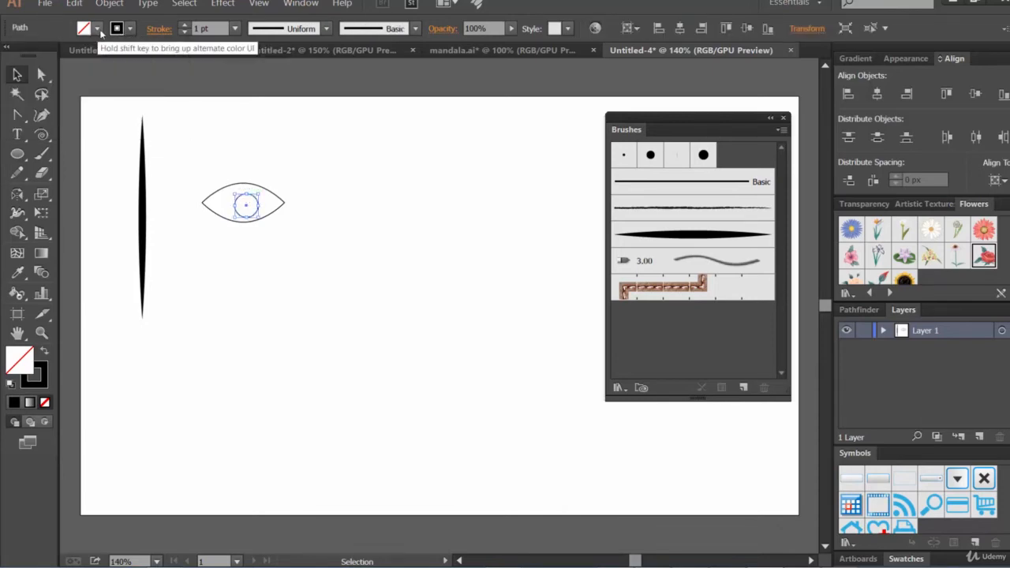
click(97, 29)
click(44, 56)
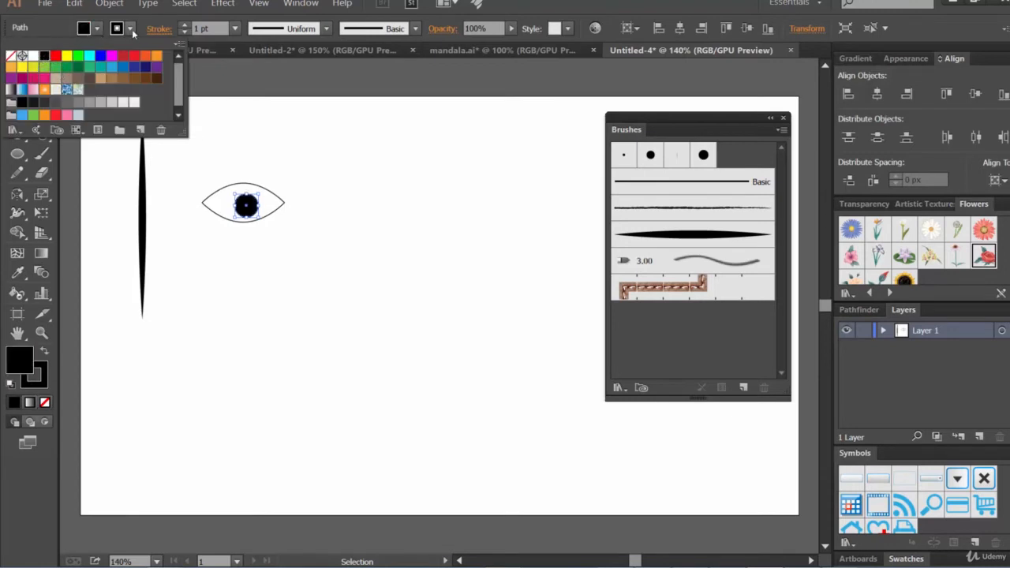
click(130, 30)
click(130, 30)
click(10, 57)
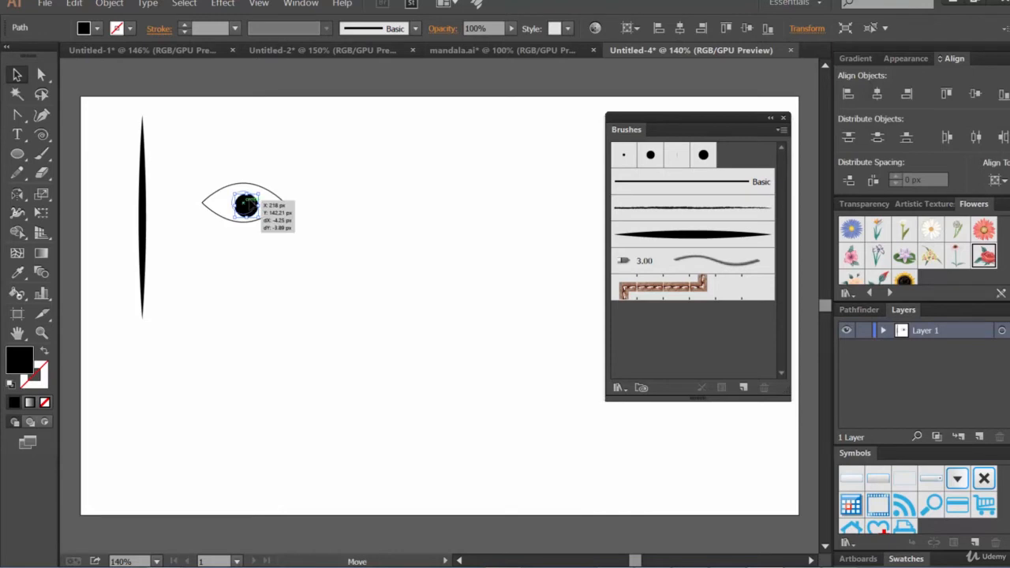
- Centre the black pupil circle within the eye outline and deselect it
click(284, 225)
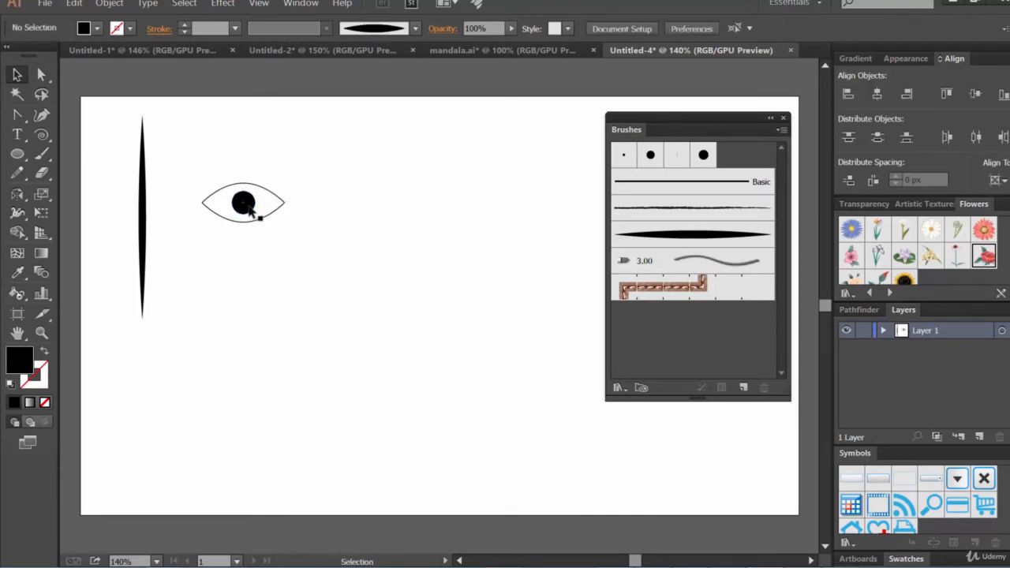
click(248, 207)
click(299, 243)
- Draw a tall black ellipse beside the eye and convert its uppermost anchor point to a sharp corner
click(17, 154)
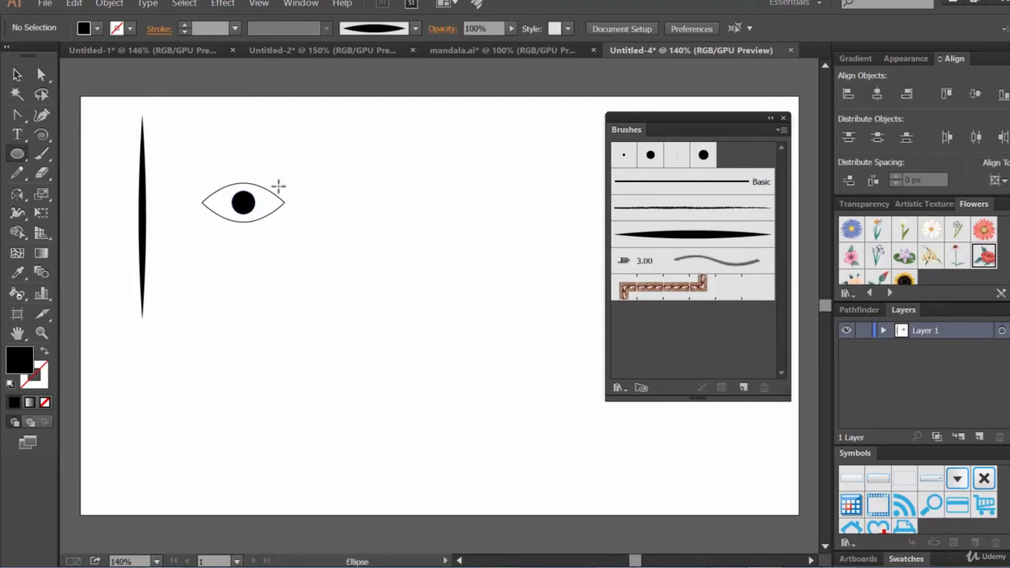
drag(395, 162, 449, 262)
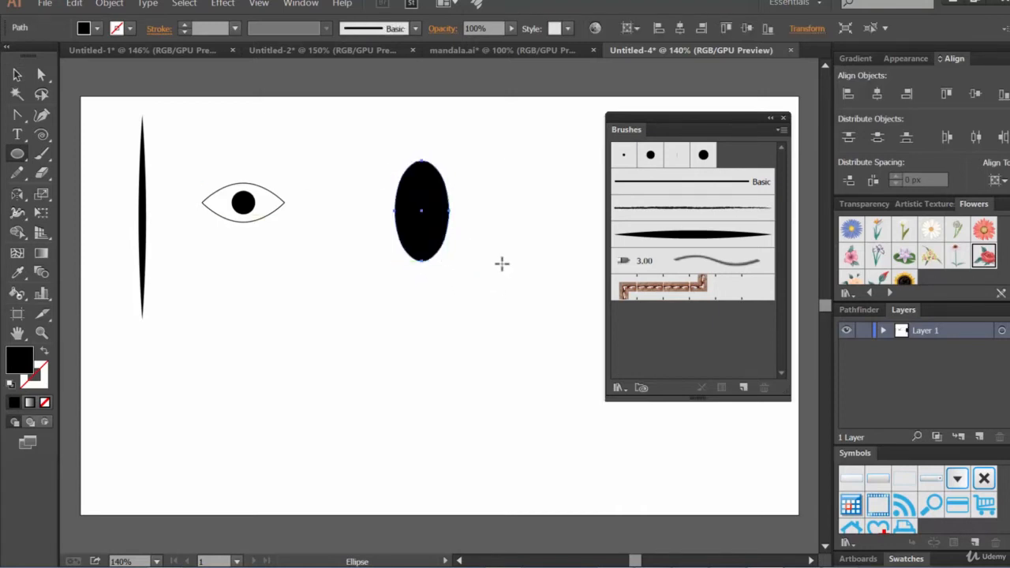
click(18, 115)
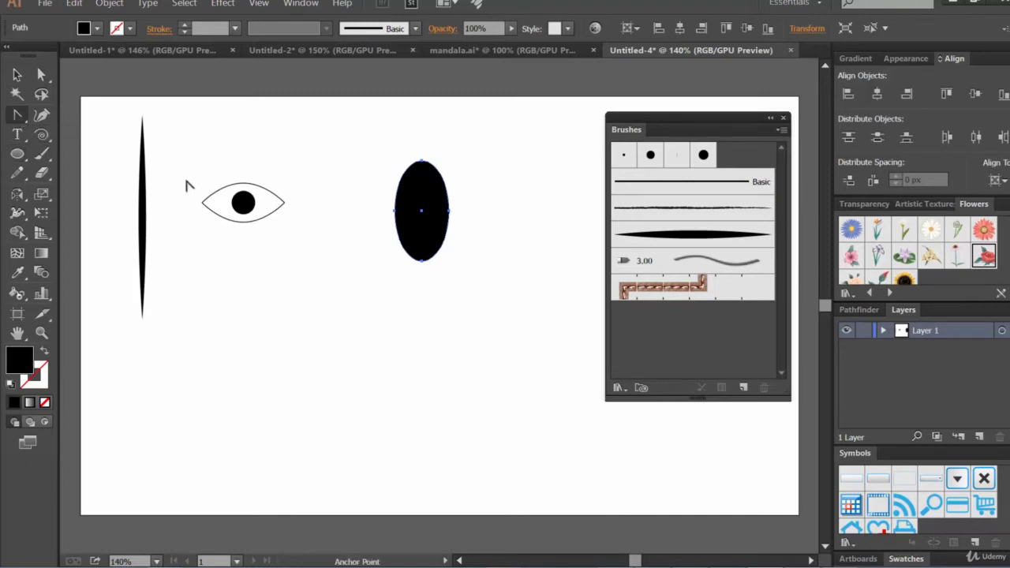
click(422, 159)
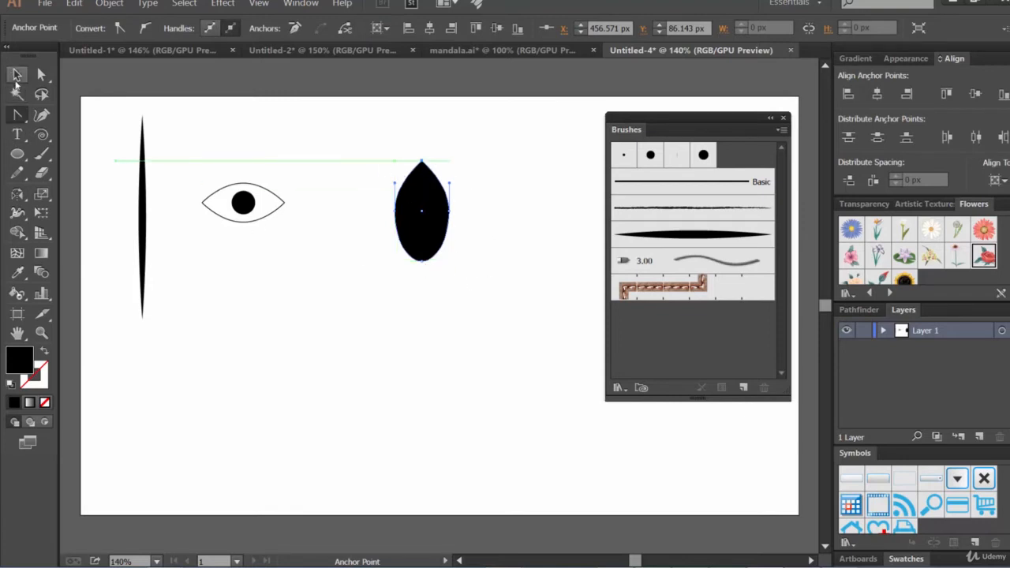
- Nudge the tall ellipse's pointed tip upward with Direct Selection to stretch the shape into a teardrop
click(16, 74)
click(41, 74)
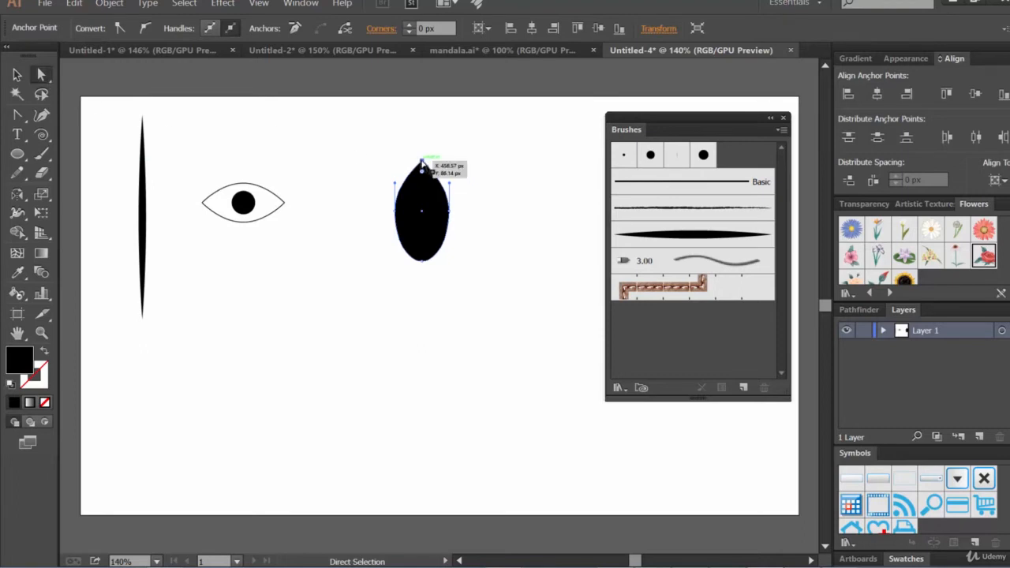
click(421, 161)
key(Up)
key(Up)
key(Up)
key(Up)
key(Up)
key(Up)
key(Up)
key(Up)
key(Up)
key(Up)
key(Up)
key(Up)
key(Up)
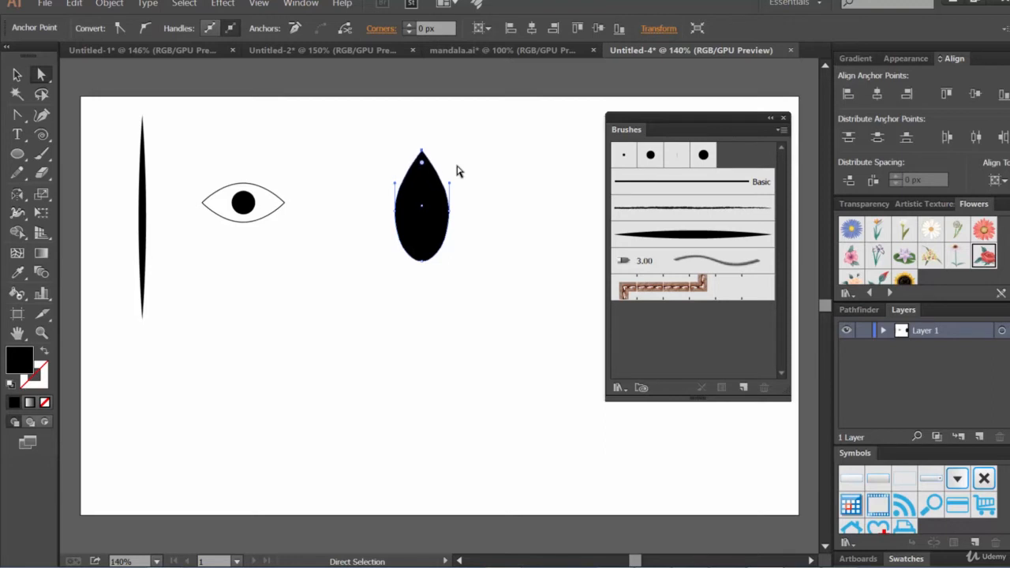
key(Up)
key(Up)
key(Up)
key(Up)
click(517, 233)
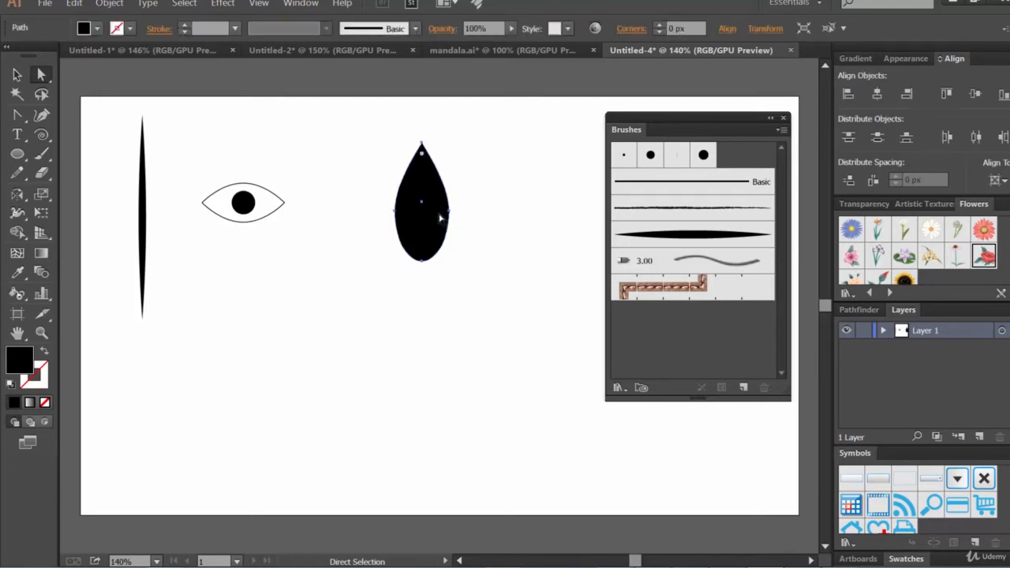
- Move the black teardrop closer to the eye, slightly higher on the artboard, and deselect it
drag(434, 213, 370, 194)
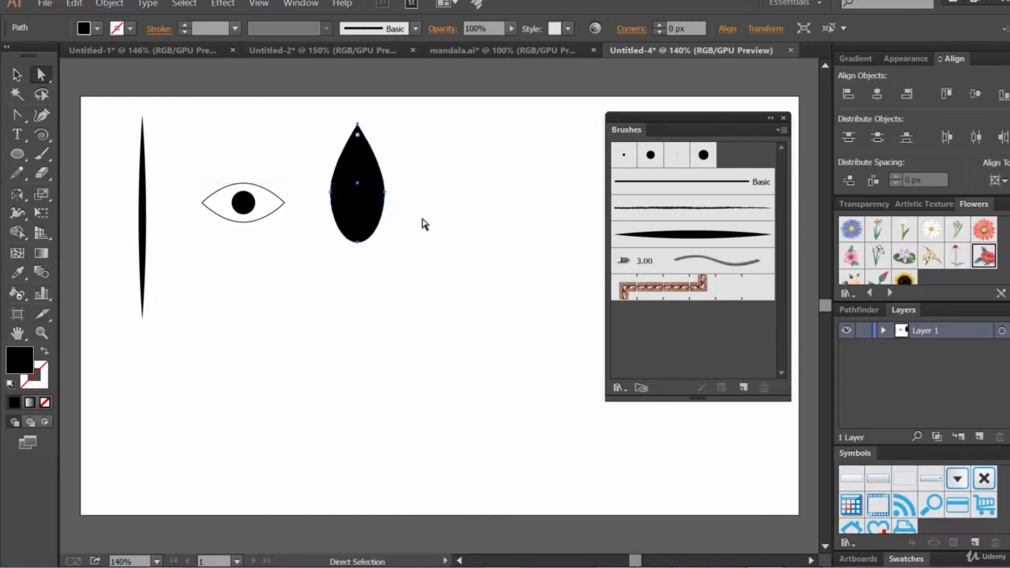
click(431, 241)
click(378, 226)
click(17, 74)
click(524, 210)
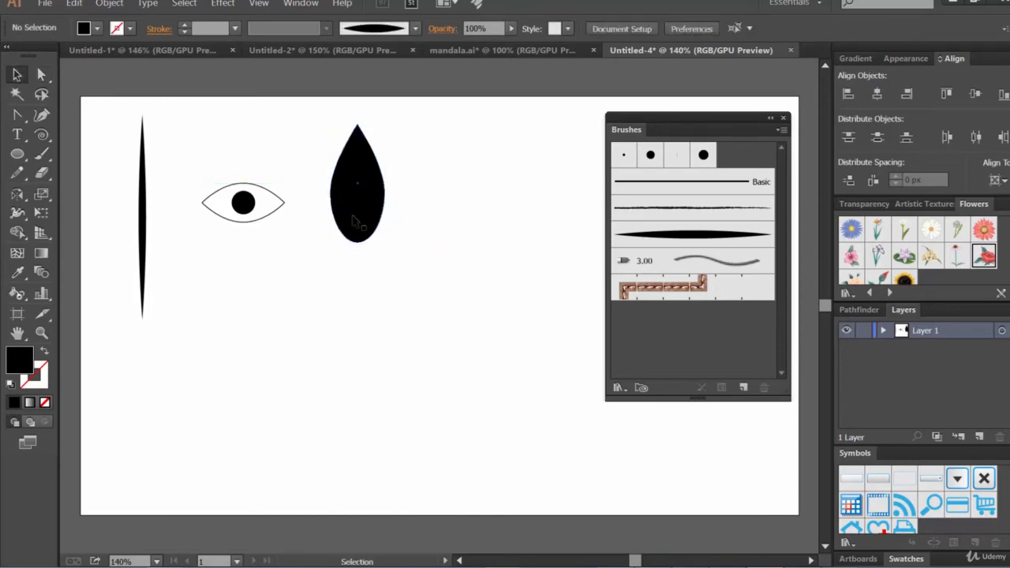
- Scale the teardrop to roughly a third of its size and the eye with its pupil to about half size
click(359, 224)
drag(386, 124, 348, 202)
click(455, 226)
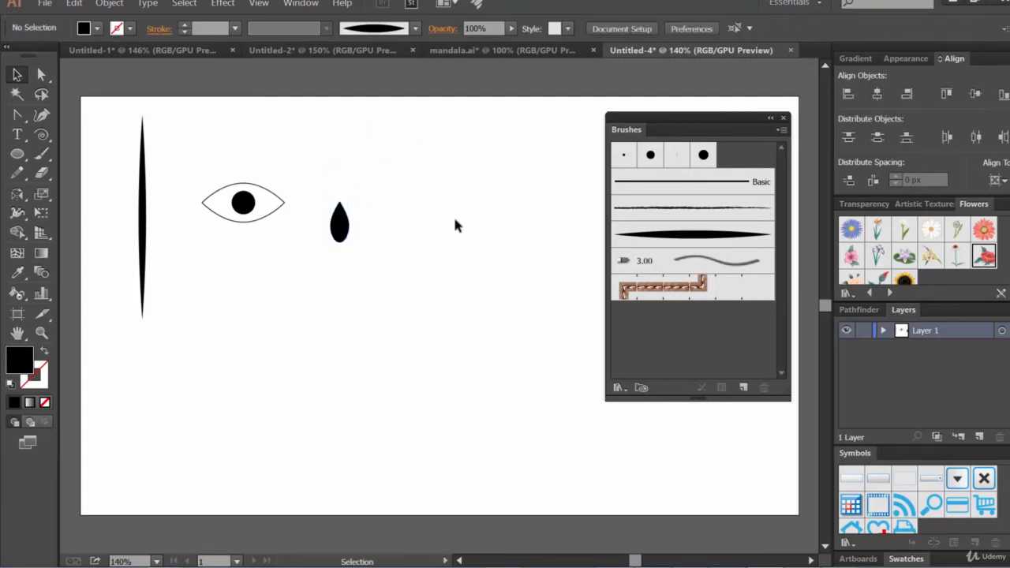
drag(277, 240, 214, 164)
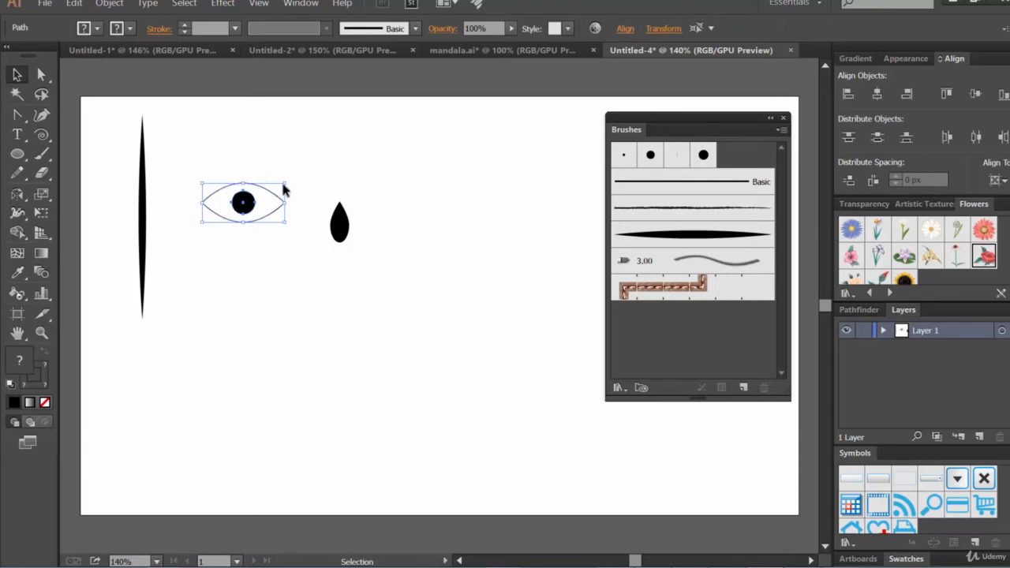
drag(282, 186, 246, 203)
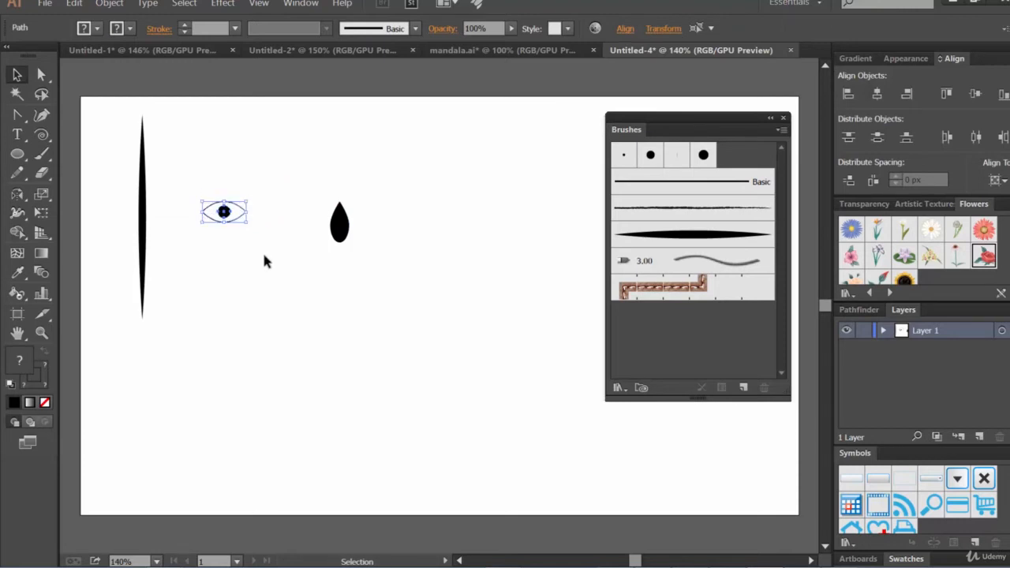
click(257, 249)
- Move the eye and the teardrop beside the tapered vertical stroke, with the teardrop directly beneath the eye, and deselect them
drag(257, 248, 178, 187)
drag(224, 212, 190, 150)
drag(341, 229, 194, 218)
click(341, 227)
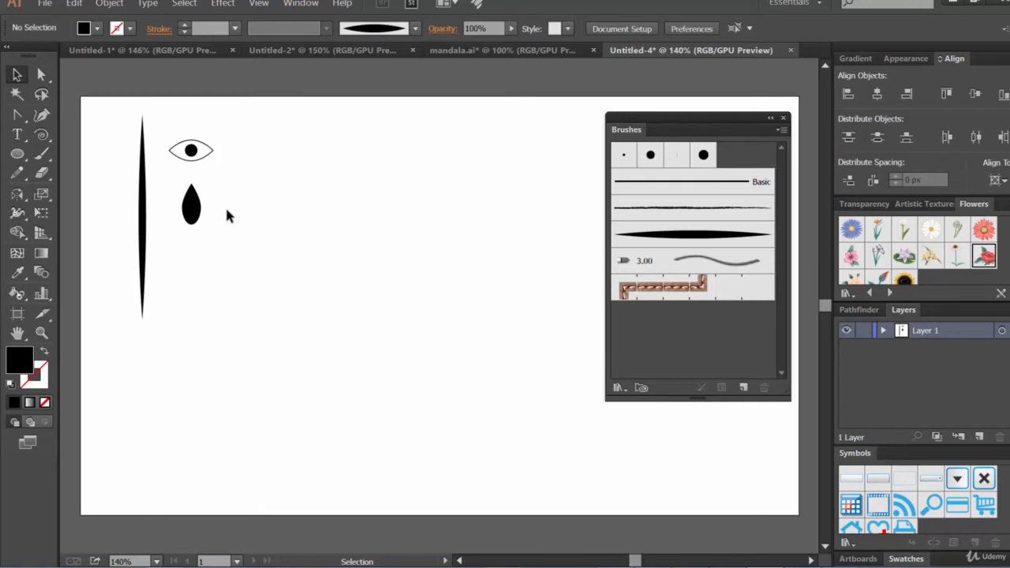
click(191, 207)
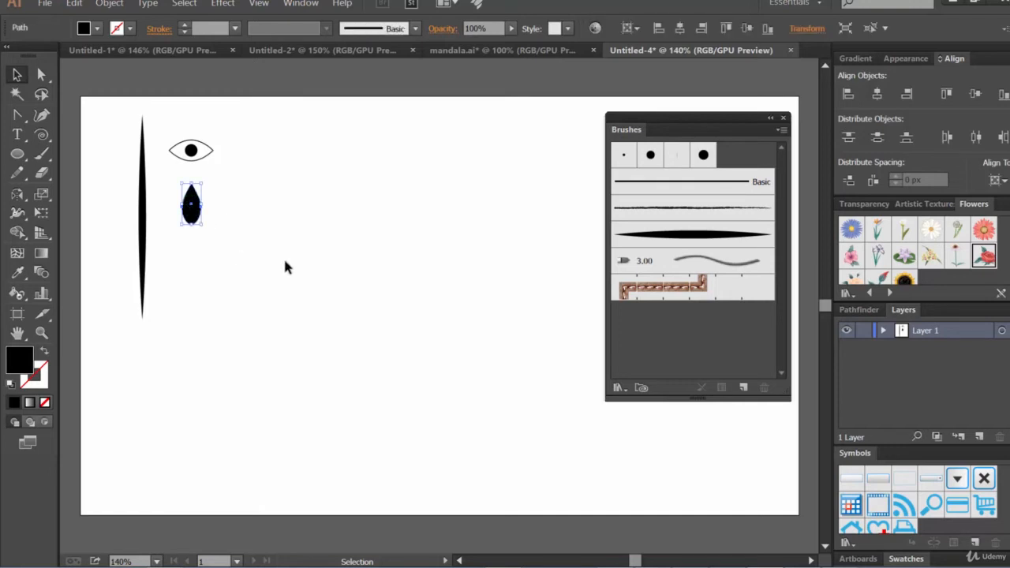
click(285, 266)
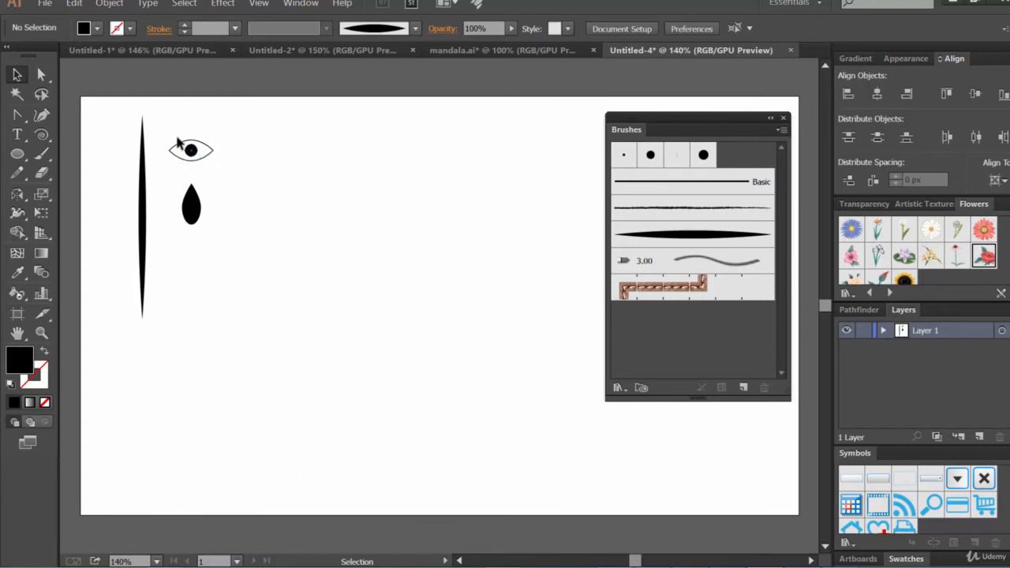
- Draw two rising arcs with the Arc tool, the second about 191 px wide and 231 px high with a slightly flattened curvature
drag(41, 134, 102, 153)
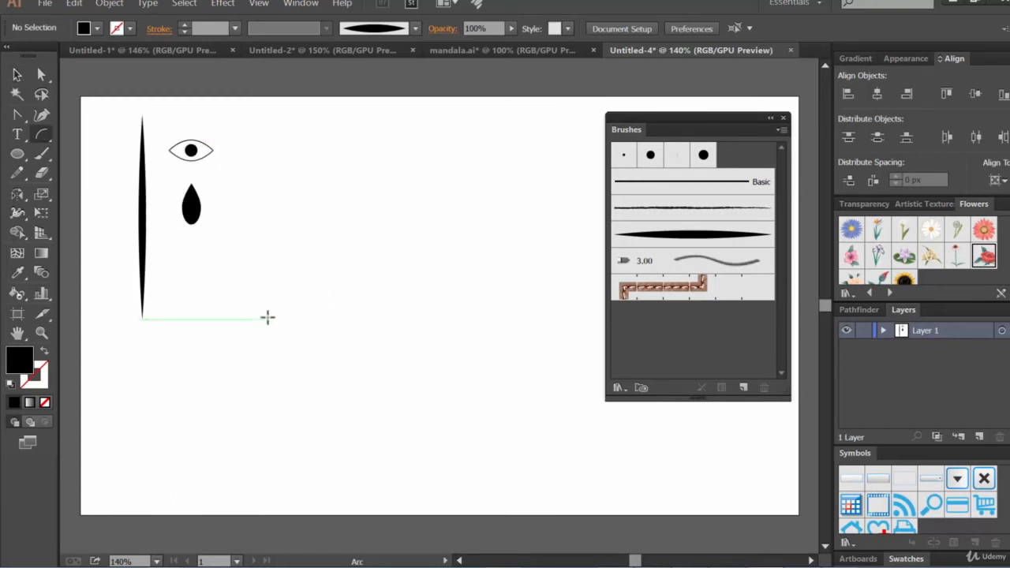
drag(269, 319, 385, 161)
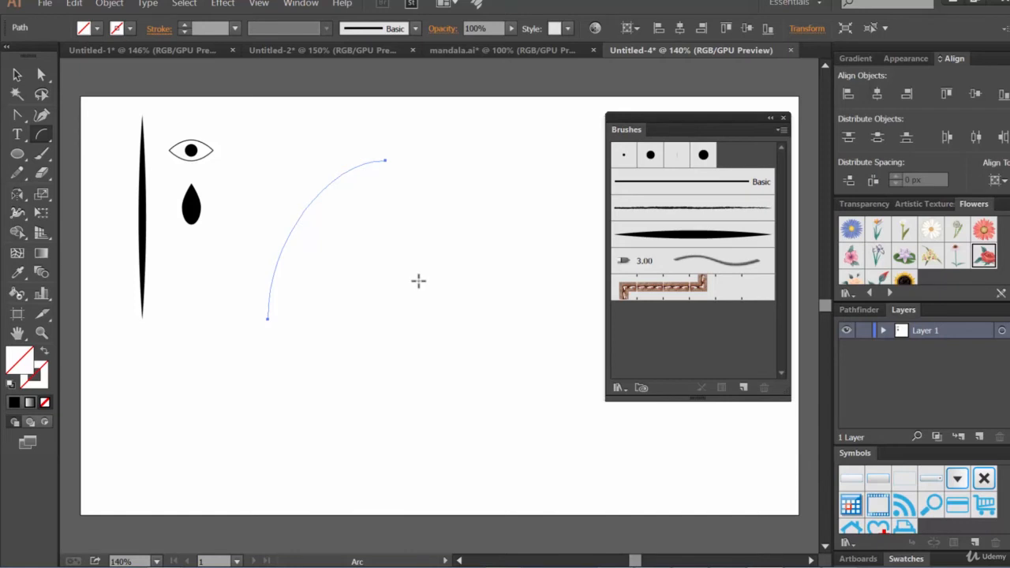
mouse_move(327, 403)
mouse_down()
mouse_move(373, 317)
mouse_move(468, 233)
mouse_up()
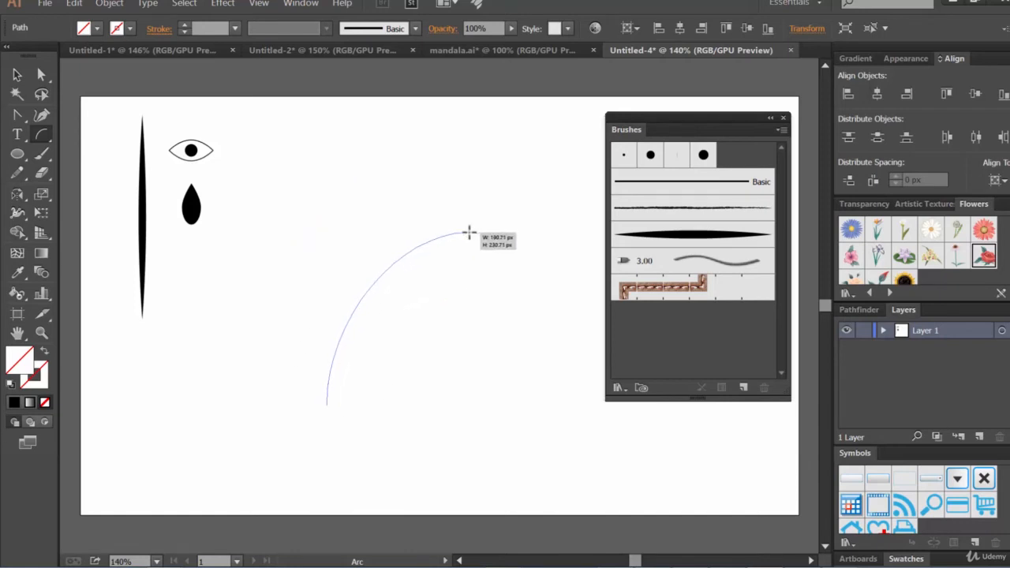
key(Up)
key(Up)
key(Up)
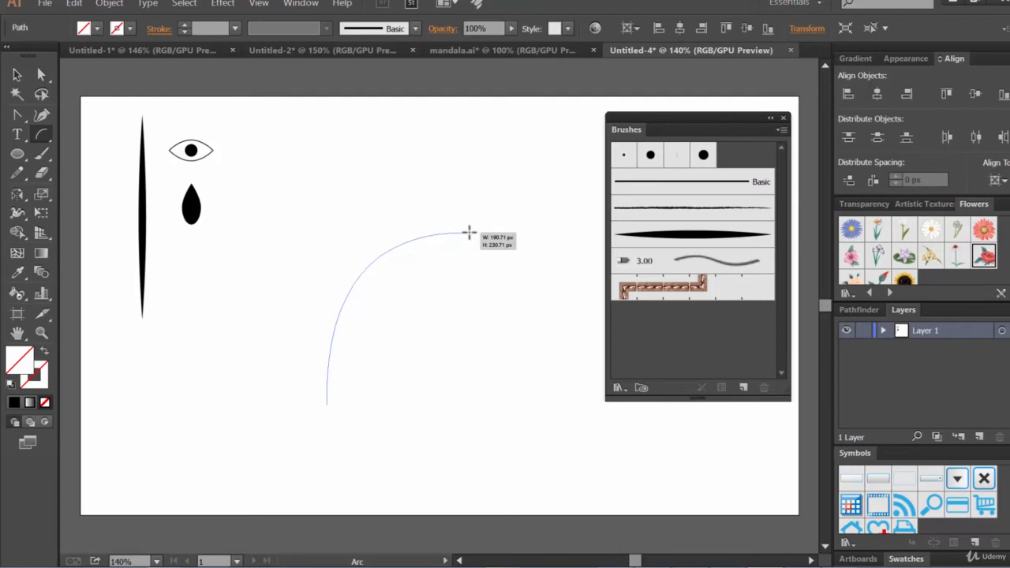
key(Down)
key(Down)
key(Down)
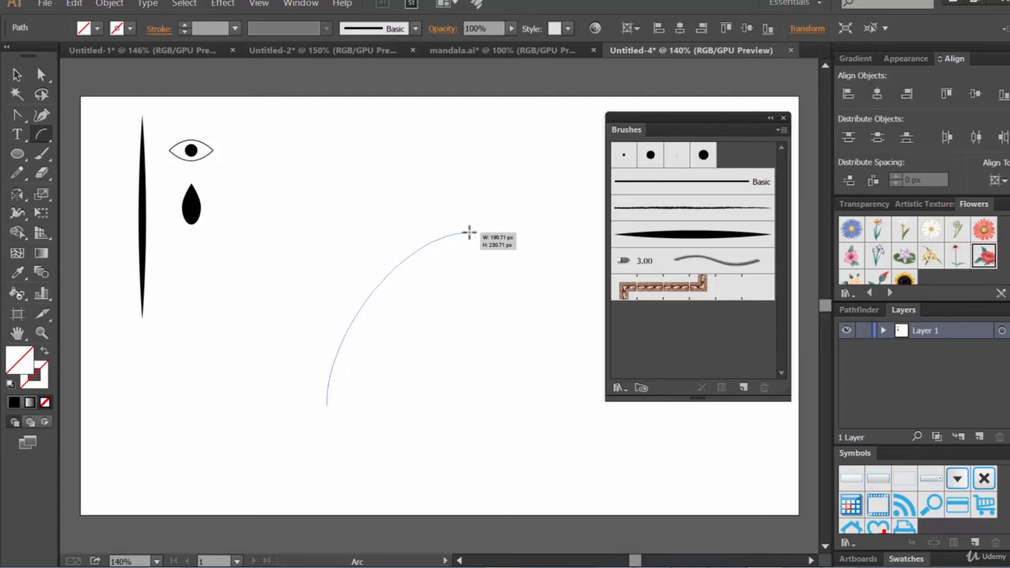
drag(469, 232, 469, 232)
- Give the second arc a black stroke
click(131, 29)
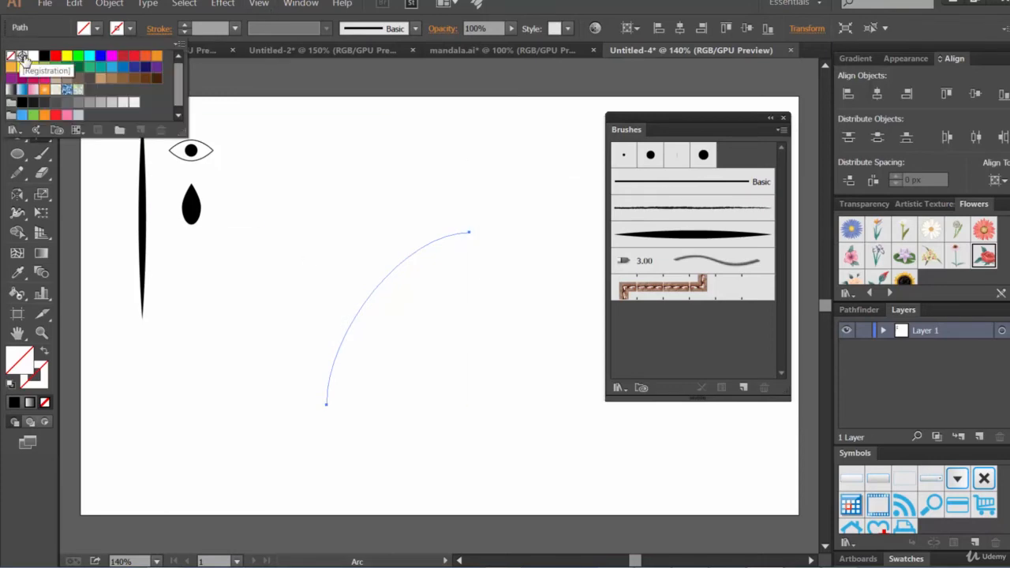
click(44, 56)
click(131, 29)
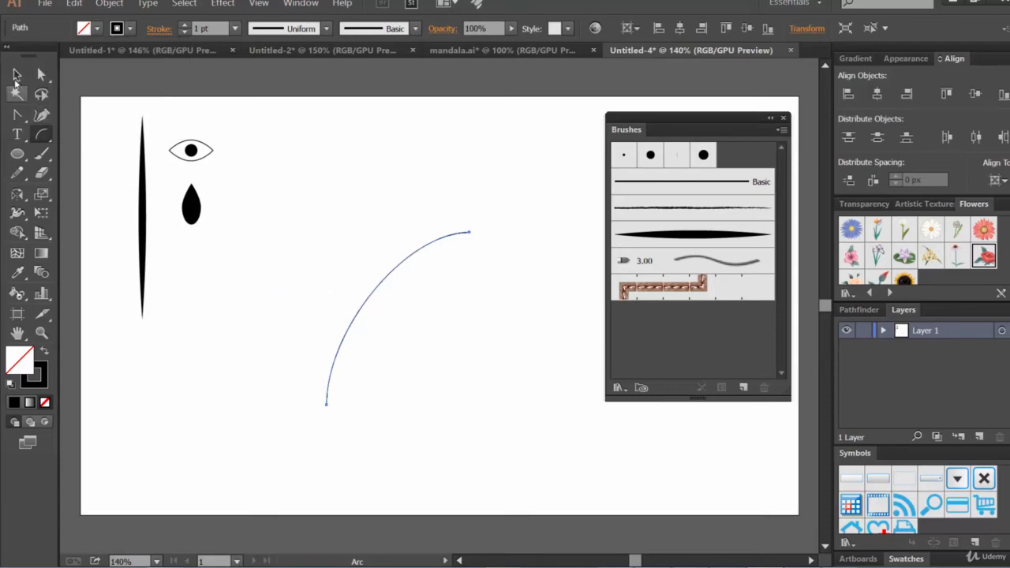
- Delete the first arc, which has no stroke, and move the black arc closer to the eye and teardrop
click(16, 74)
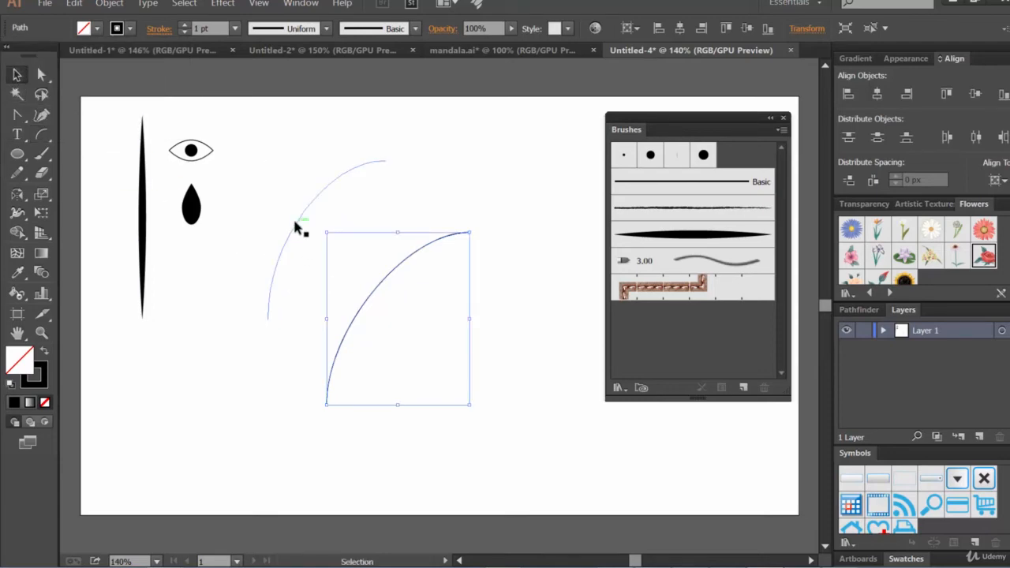
click(296, 223)
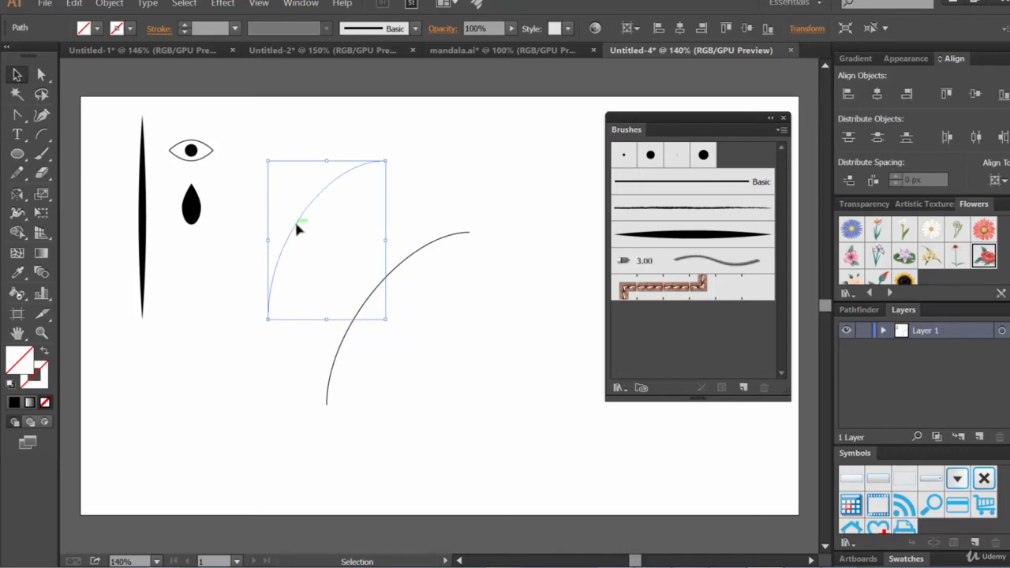
key(Delete)
drag(389, 291, 293, 235)
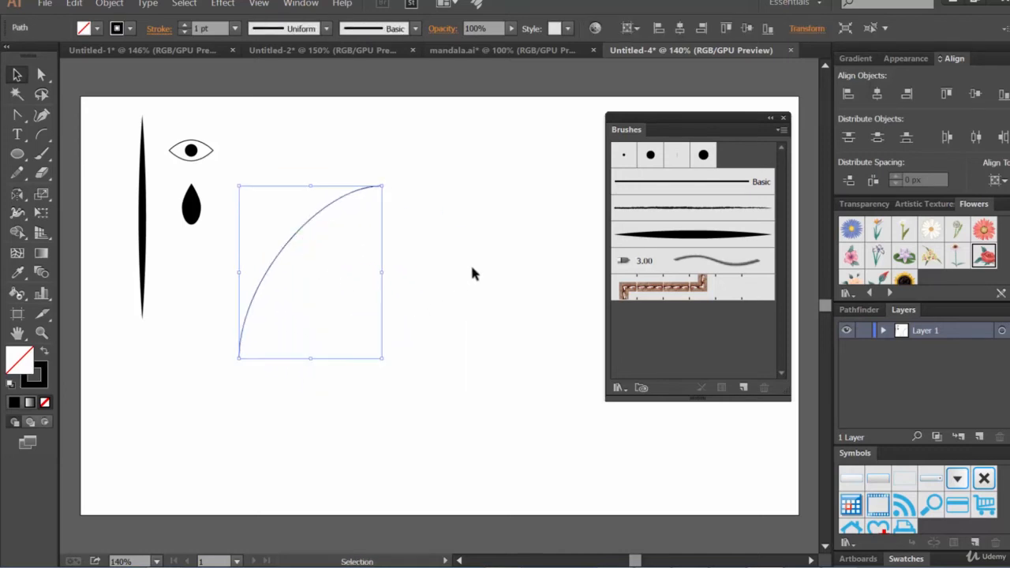
click(452, 271)
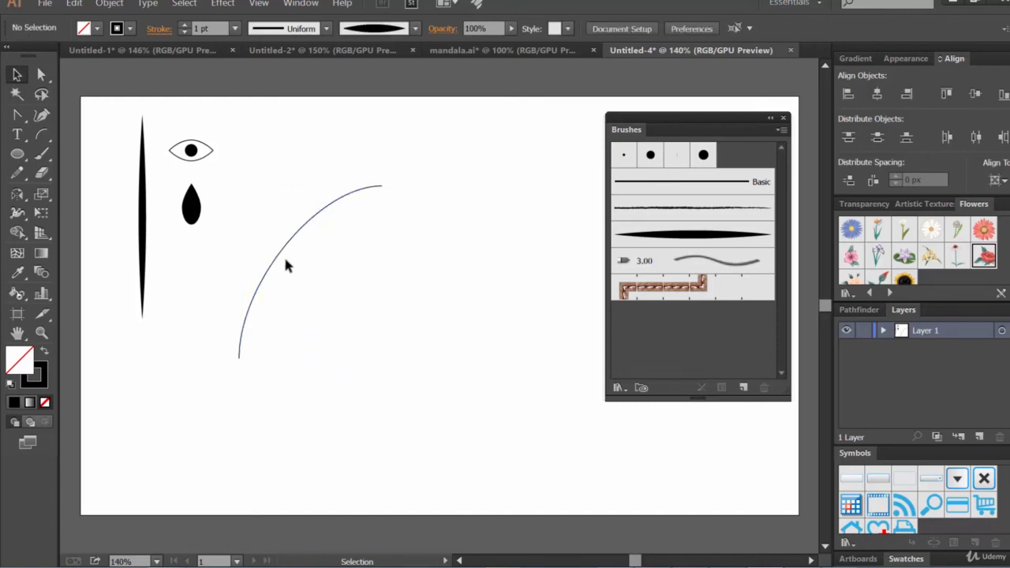
click(197, 219)
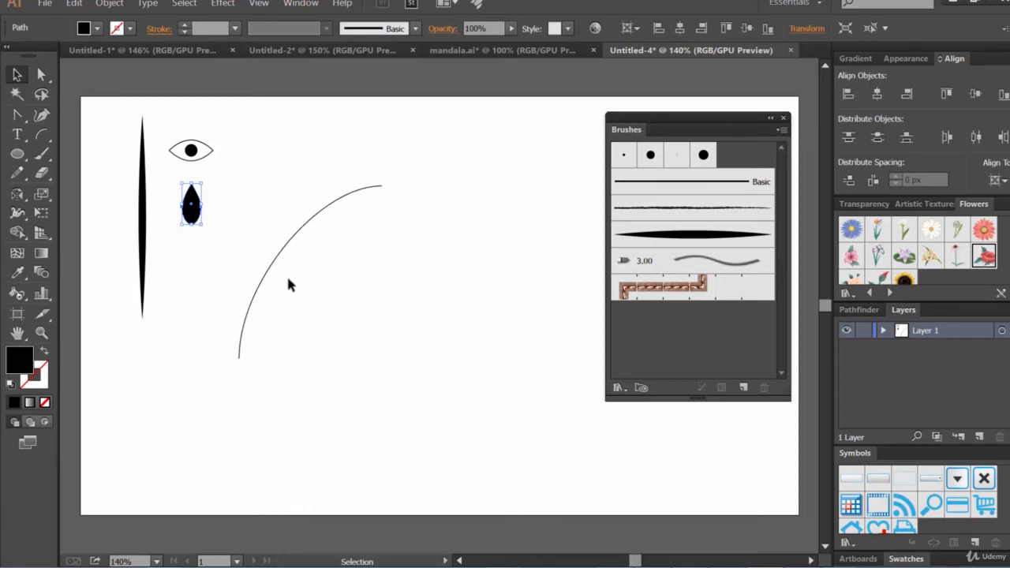
- Draw two small spirals branching from opposite sides of the arc, with no fill and a 1 pt black stroke
drag(42, 135, 96, 174)
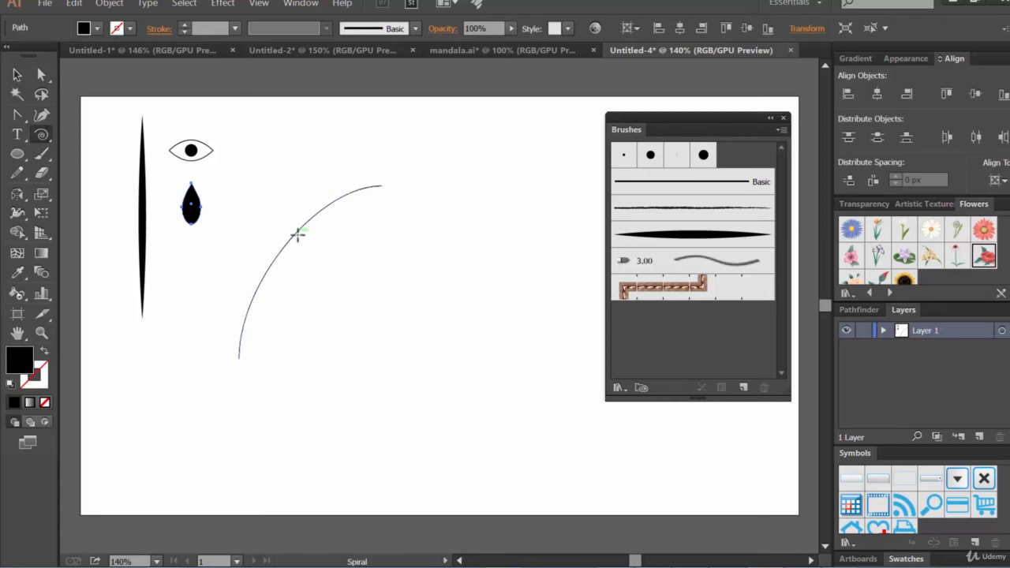
drag(298, 232, 321, 243)
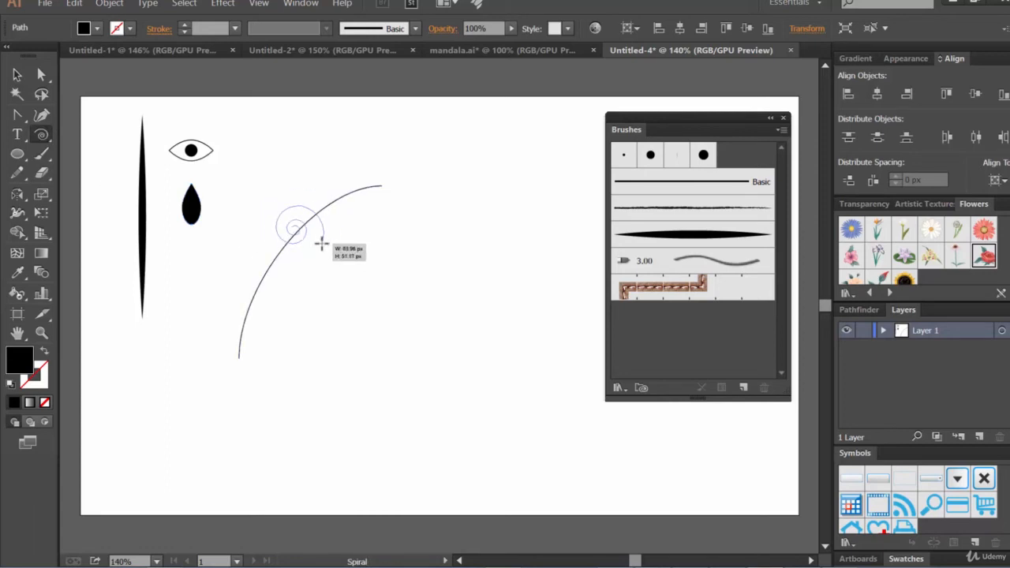
mouse_move(322, 243)
mouse_down()
mouse_move(284, 228)
mouse_move(293, 237)
mouse_up()
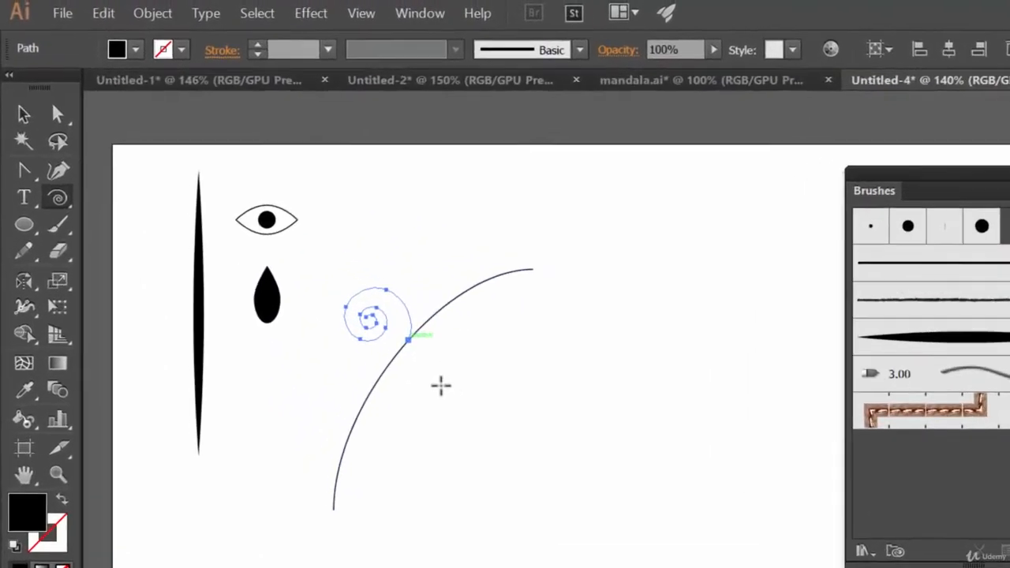
click(293, 60)
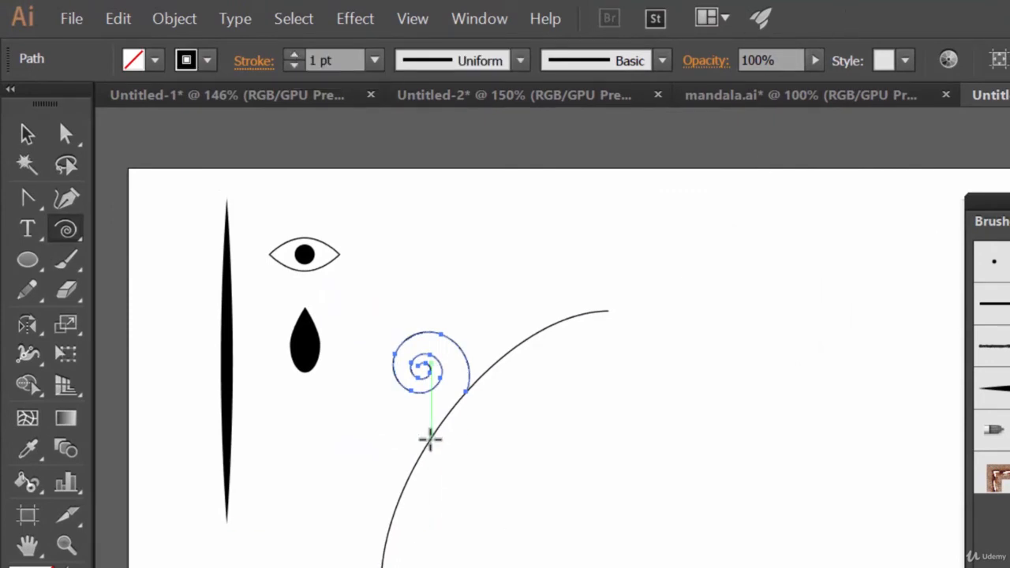
mouse_move(430, 434)
mouse_down()
mouse_move(456, 461)
mouse_move(401, 463)
mouse_move(466, 410)
mouse_move(491, 460)
mouse_move(338, 513)
mouse_move(417, 473)
mouse_move(374, 444)
mouse_move(377, 419)
mouse_move(402, 405)
mouse_move(442, 425)
mouse_up()
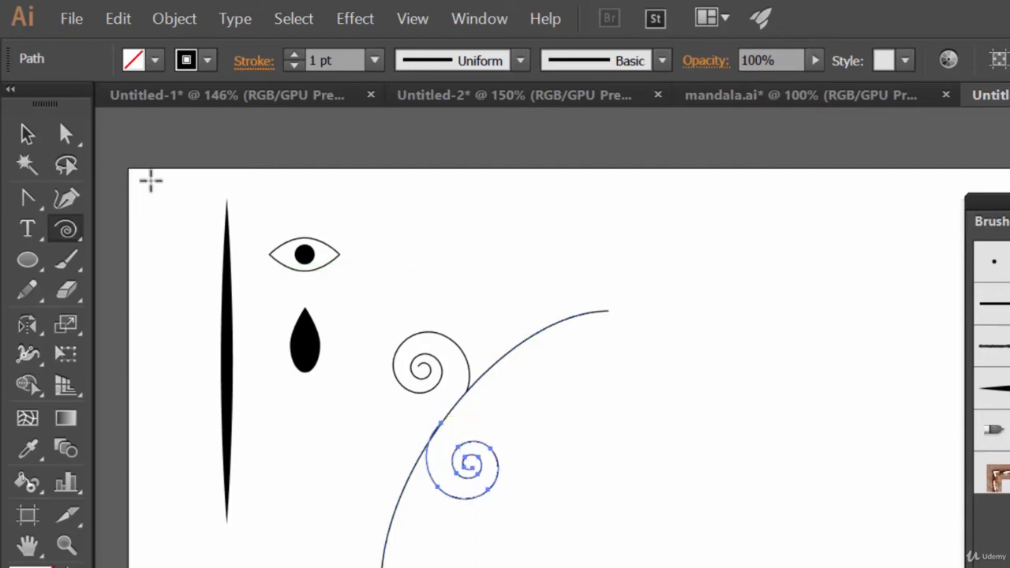
- Apply Width Profile 5 to the lower spiral and set its stroke weight to 4 pt
click(520, 60)
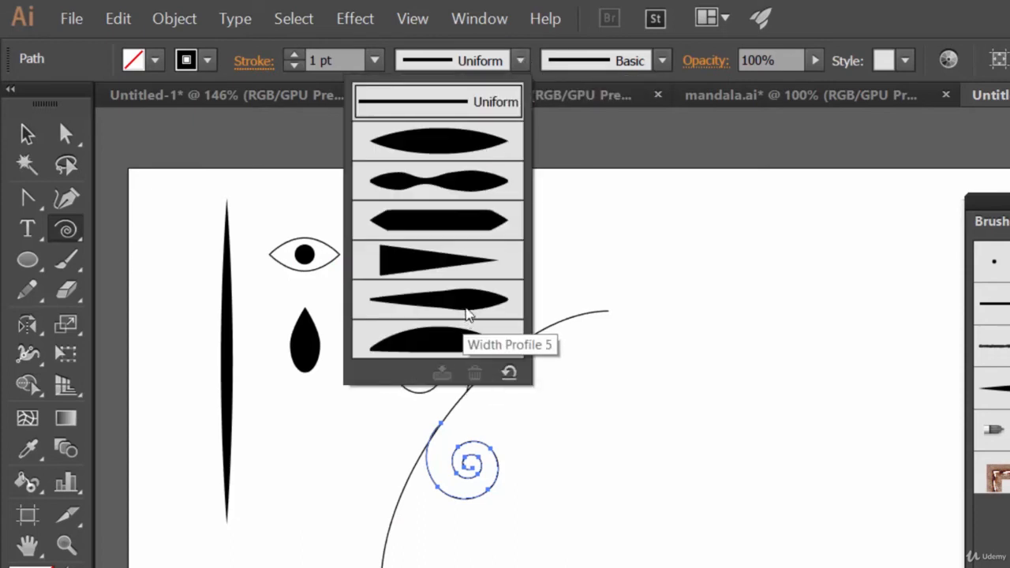
click(467, 314)
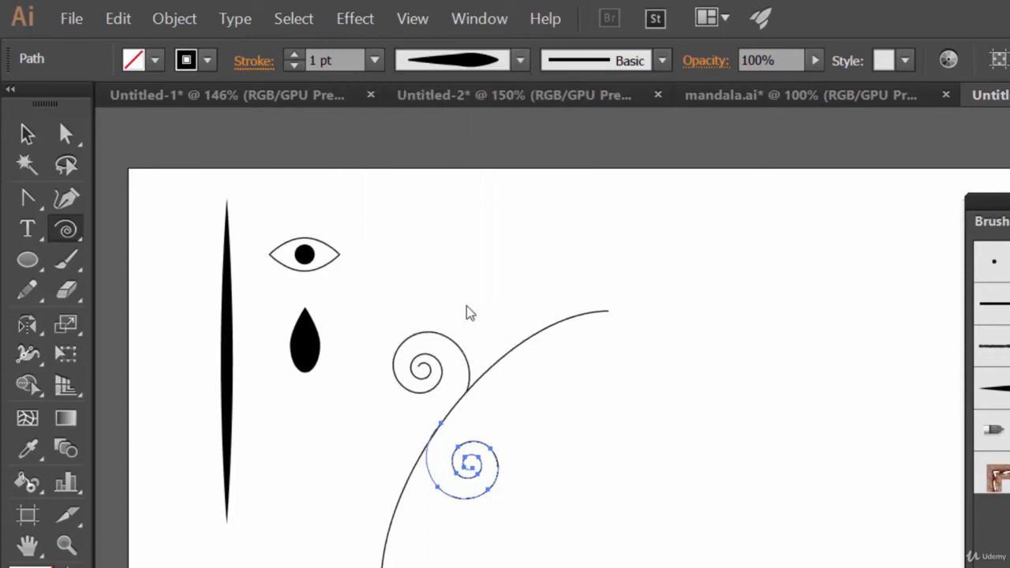
click(295, 55)
click(295, 55)
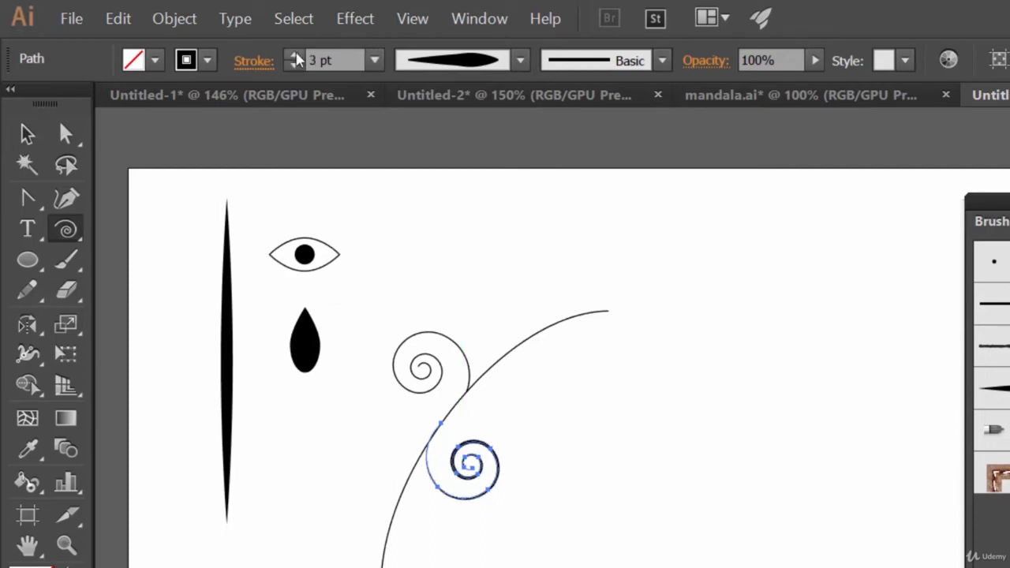
click(295, 55)
- Apply the width profile tapered evenly at both ends to the upper spiral, set its stroke weight to 4 pt and deselect
click(65, 136)
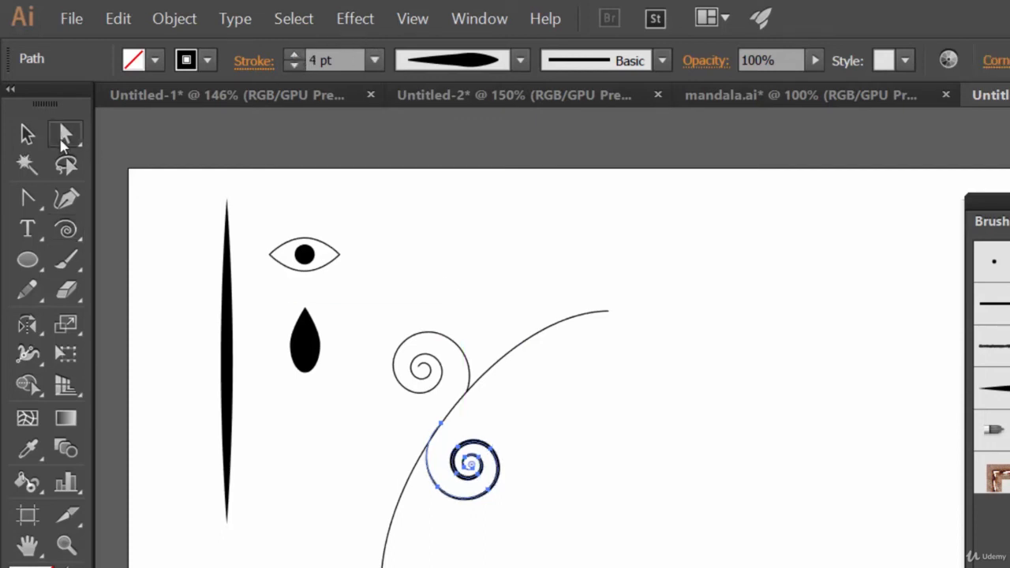
click(27, 134)
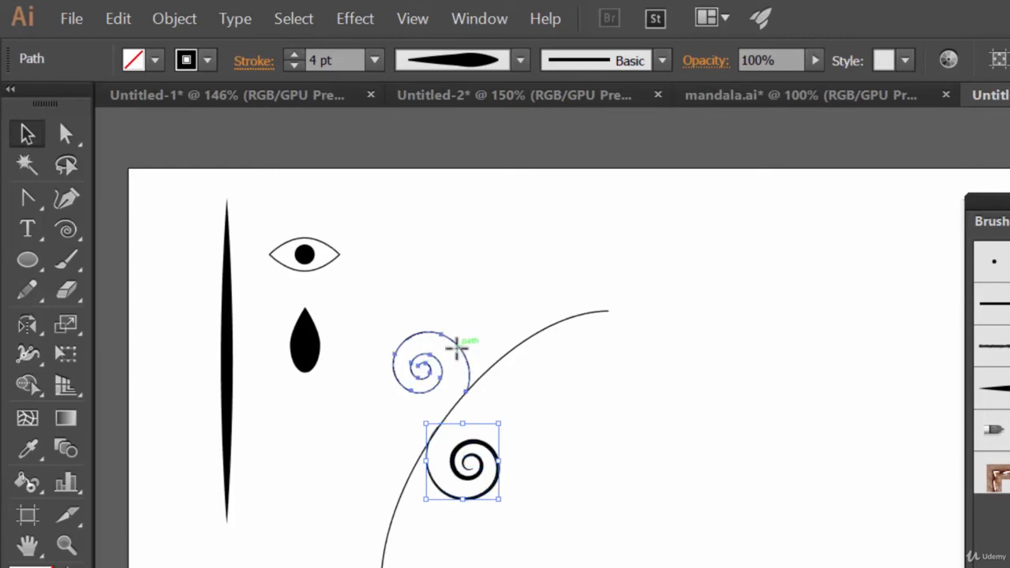
click(457, 347)
click(521, 61)
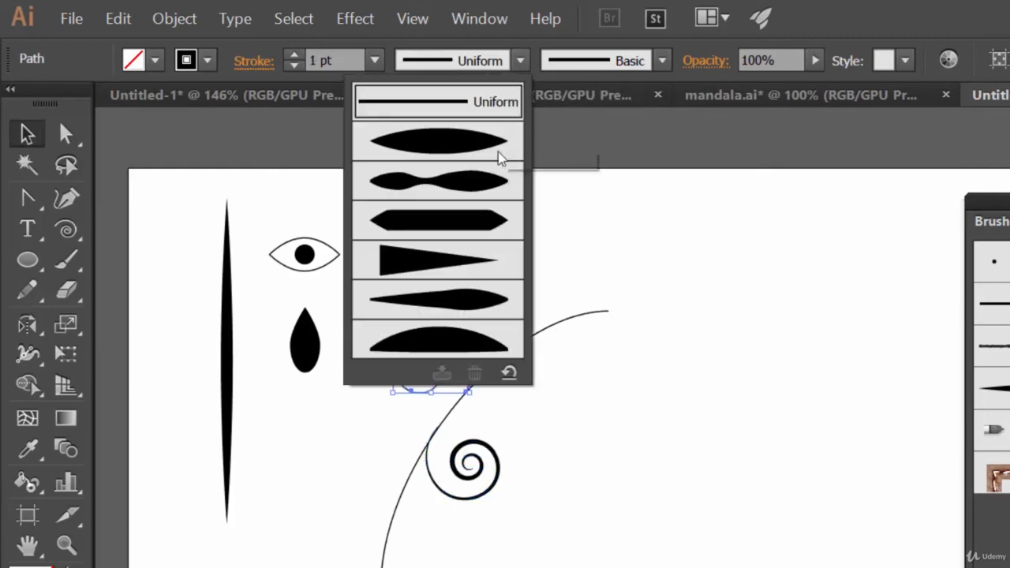
click(469, 142)
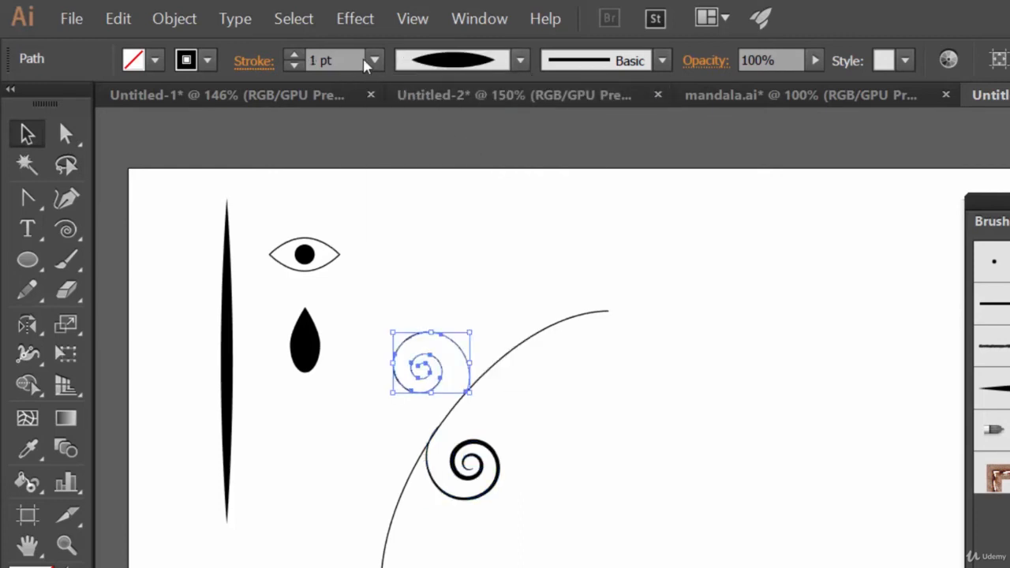
click(293, 55)
click(294, 55)
click(294, 55)
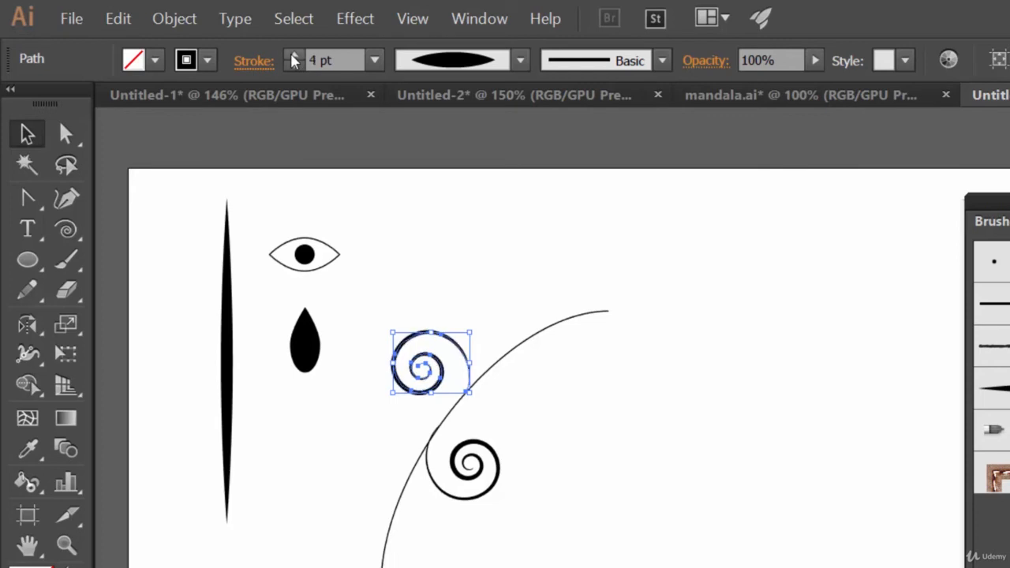
click(500, 456)
click(593, 418)
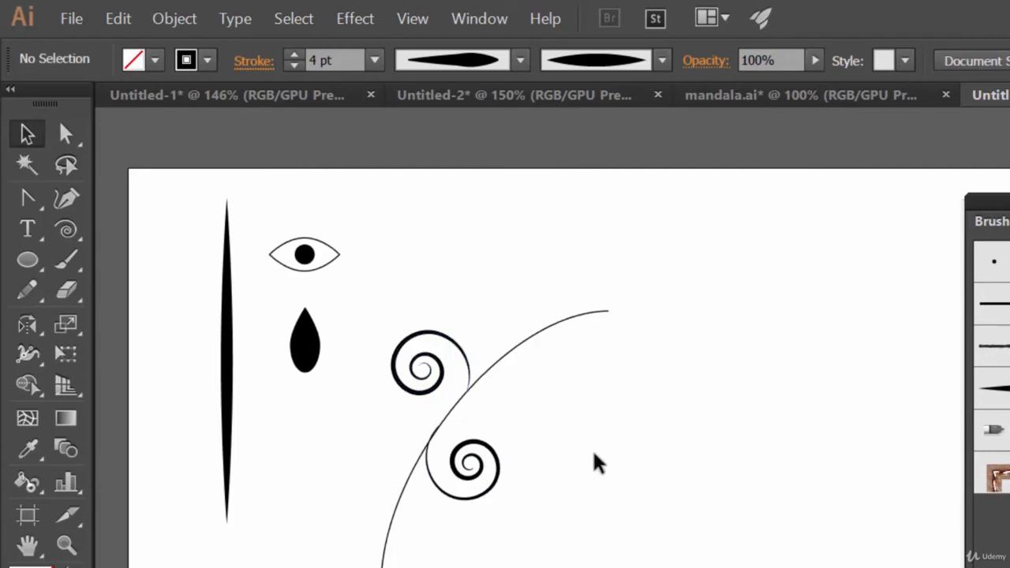
- Apply the evenly tapered width profile to the large arc and set its stroke weight to 2 pt
click(543, 339)
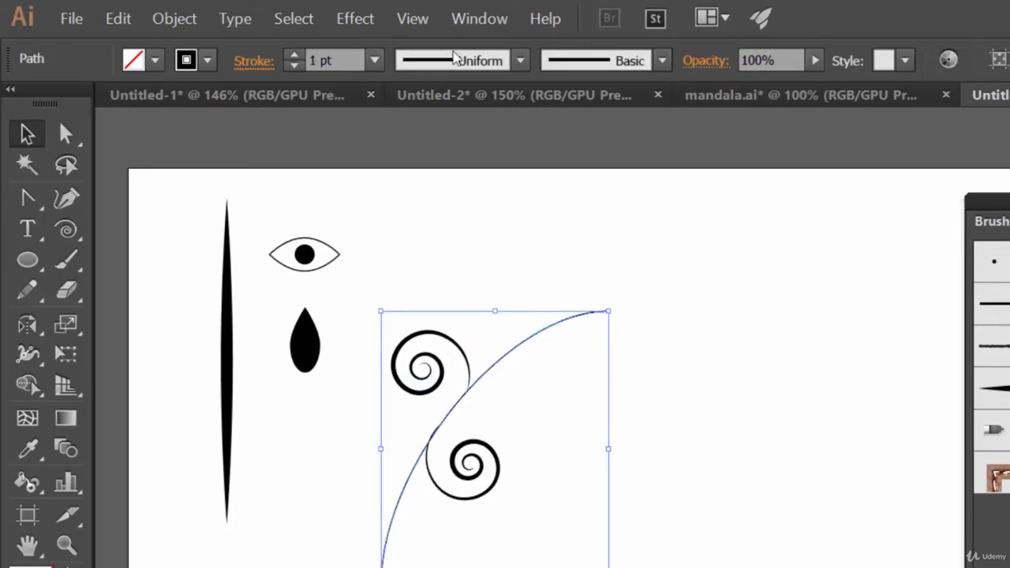
click(519, 61)
click(472, 139)
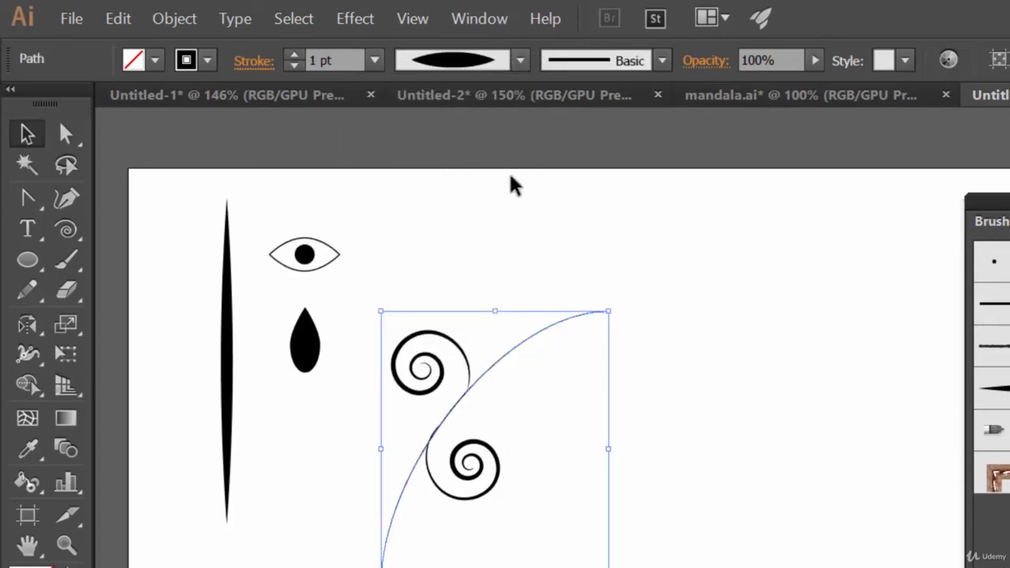
click(294, 56)
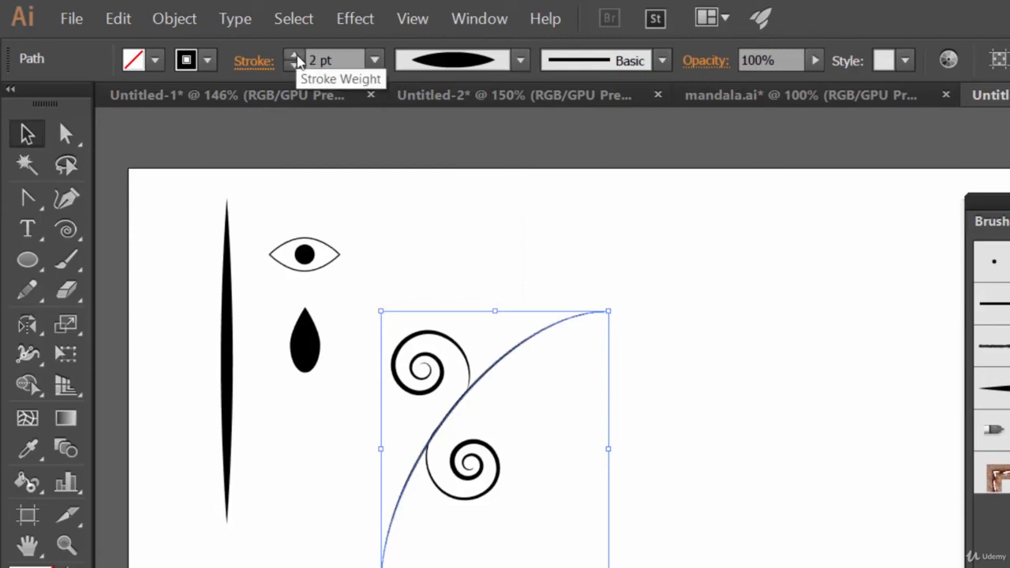
- Deselect the arc and place a copy of the black teardrop upright on the upper part of the arc
click(808, 316)
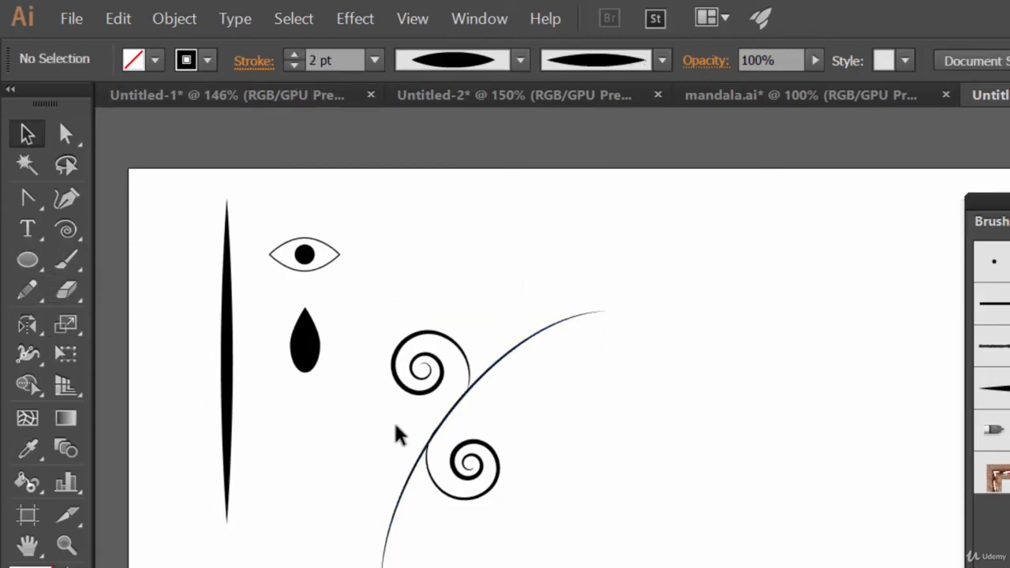
click(307, 355)
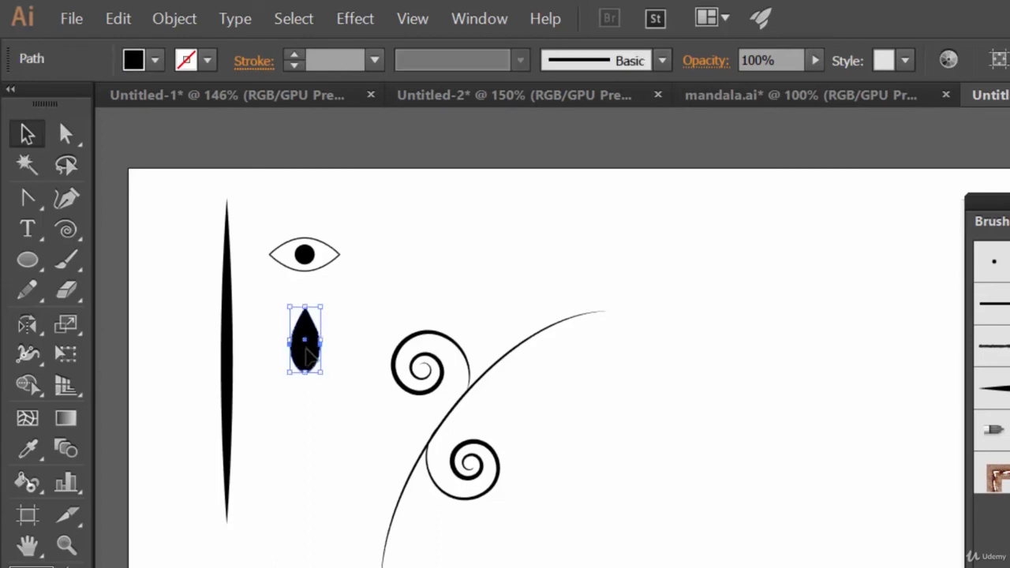
key(ctrl+c)
drag(308, 357, 534, 312)
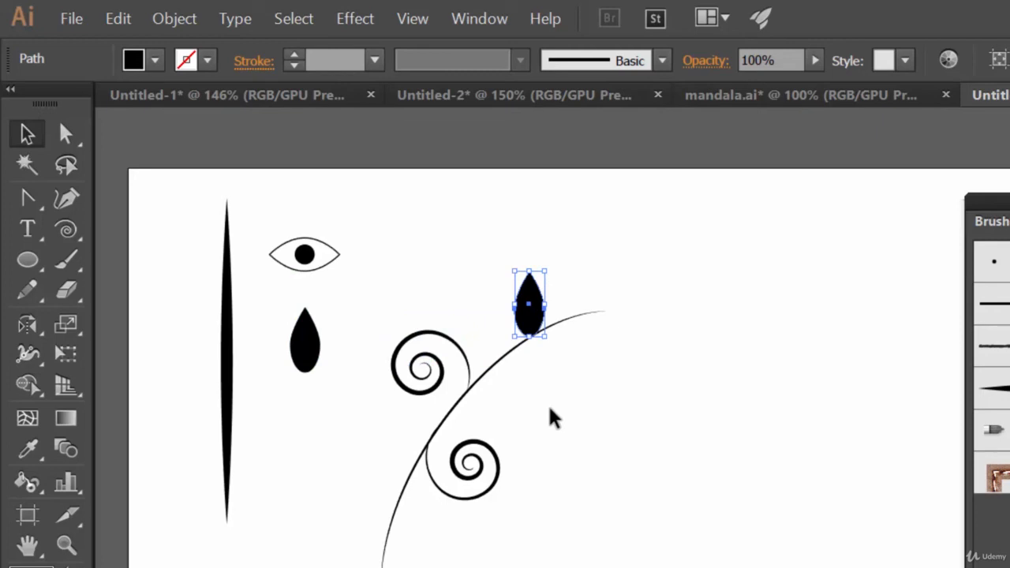
- Duplicate the teardrop on the arc, rotate the copy 90° clockwise and attach its round end near the arc's lower end
key(ctrl)
drag(529, 332, 542, 415)
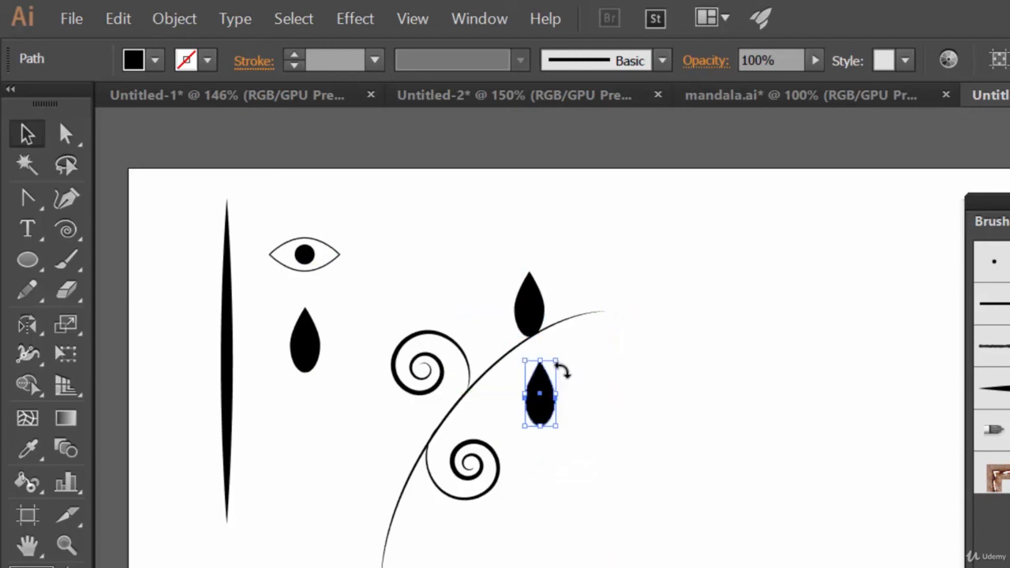
drag(562, 362, 406, 544)
click(608, 504)
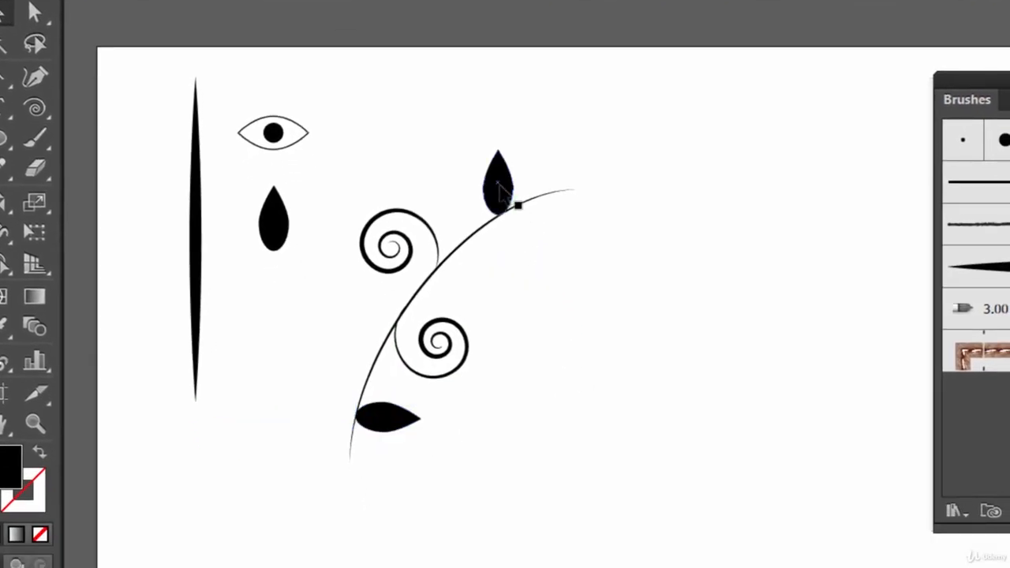
- Move the upper teardrop slightly down along the arc and tilt it counterclockwise so its round end rests on the curve
drag(511, 199, 478, 226)
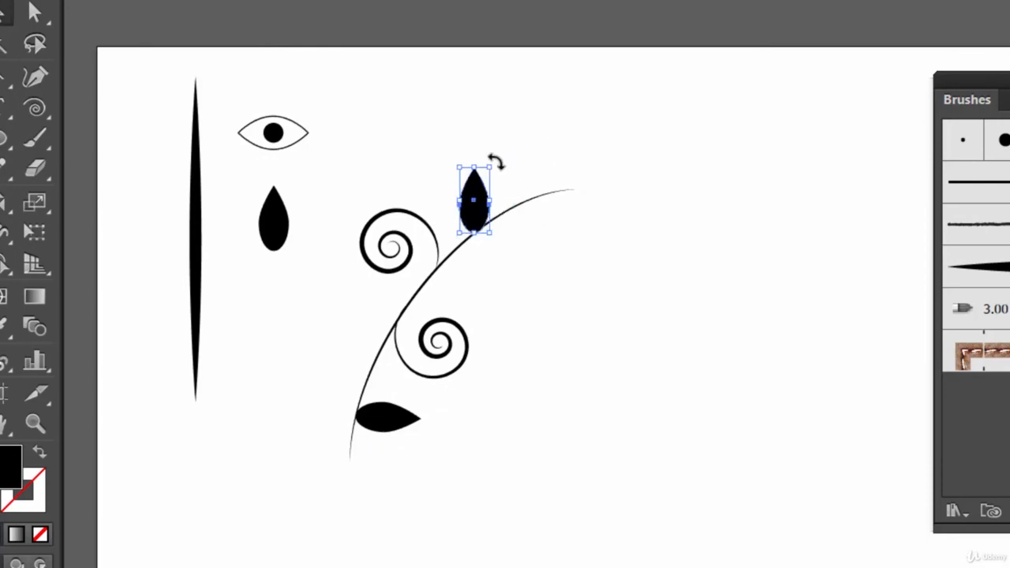
drag(494, 163, 475, 154)
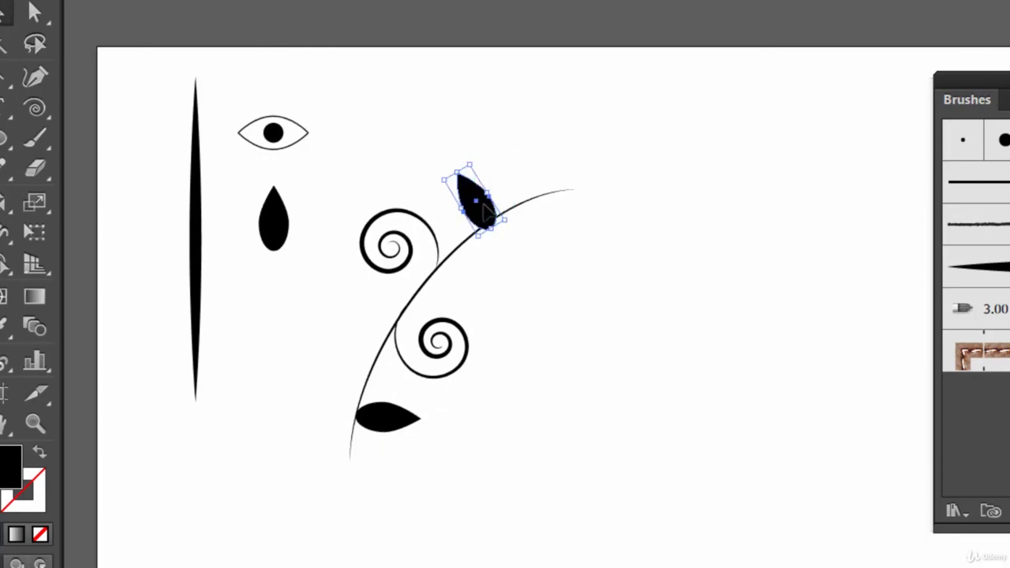
drag(484, 209, 482, 204)
click(539, 285)
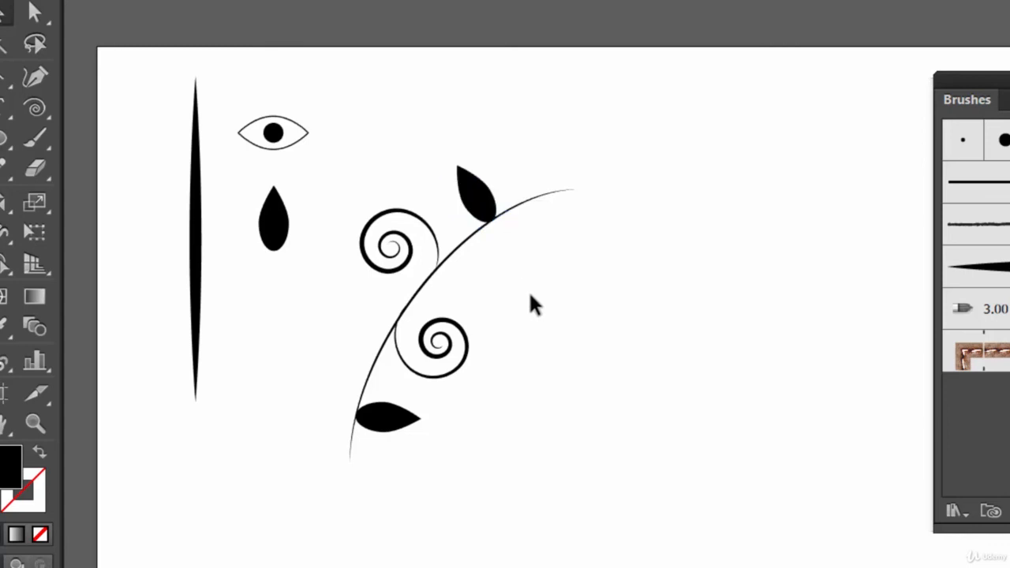
- Copy the tilted leaf to the arc's upper tip, scale it down and rotate it to continue the curve's direction
click(485, 194)
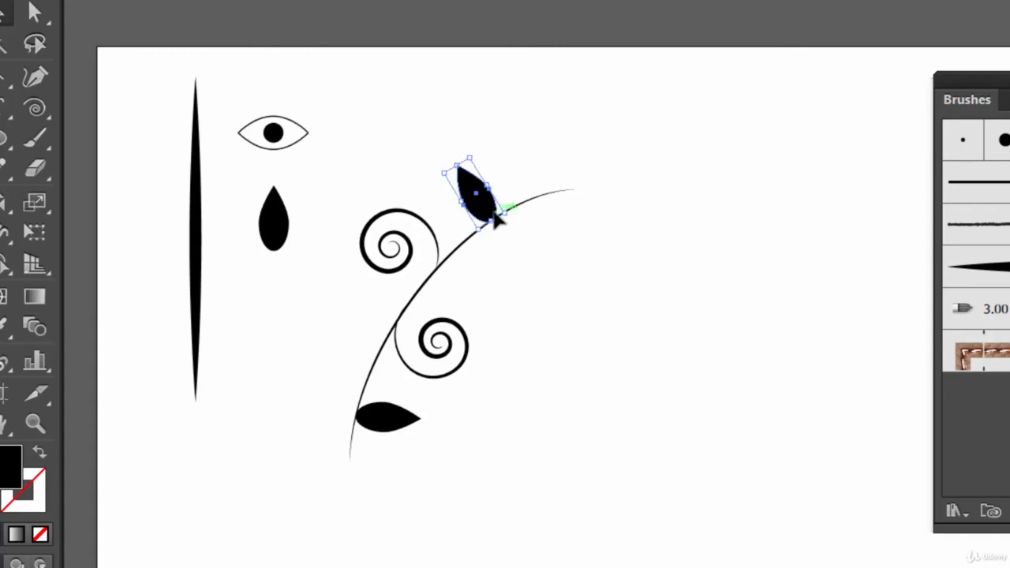
key(ctrl+c)
drag(489, 214, 587, 188)
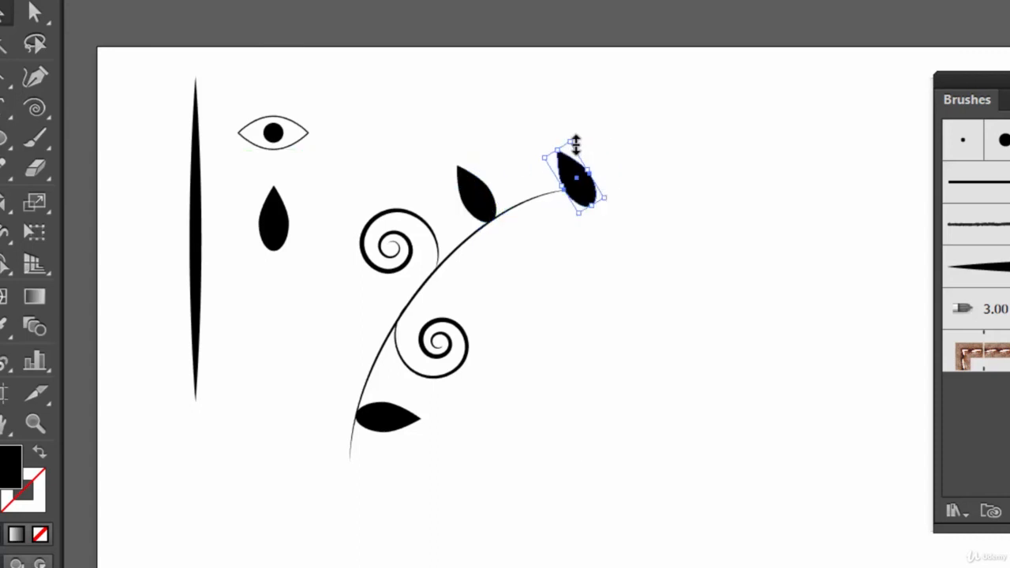
drag(576, 143, 576, 163)
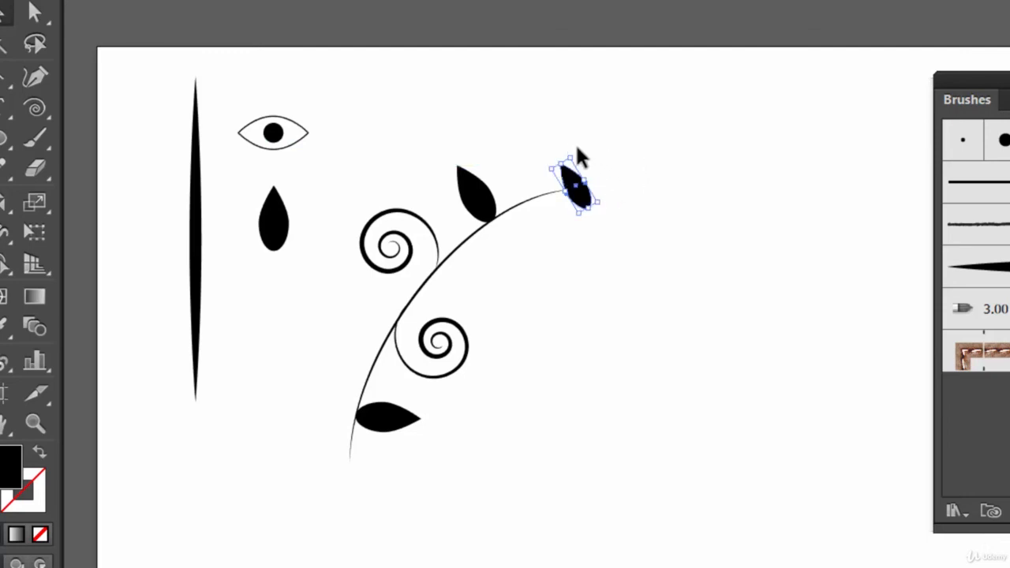
drag(584, 152, 586, 187)
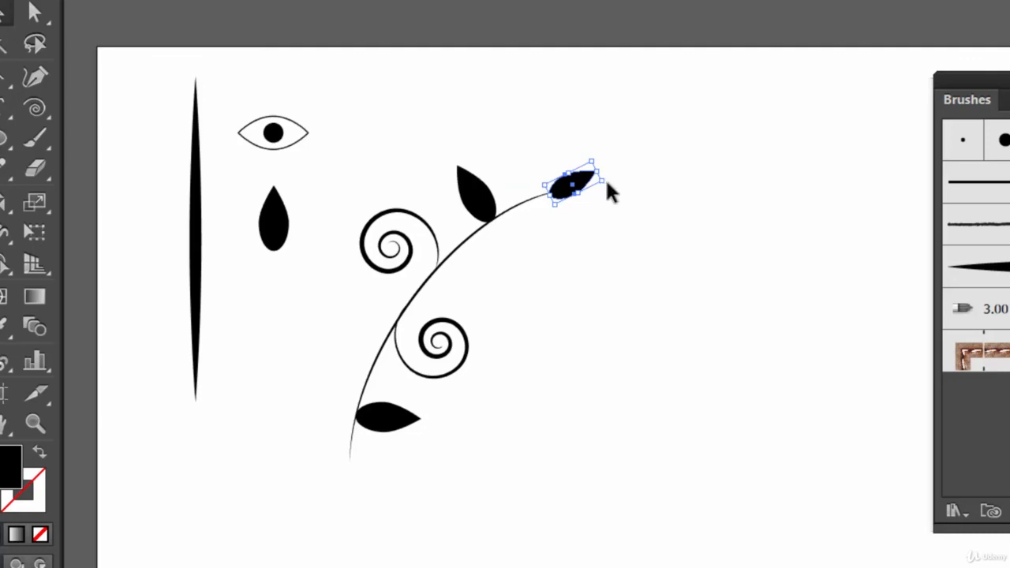
drag(609, 183, 610, 189)
click(620, 237)
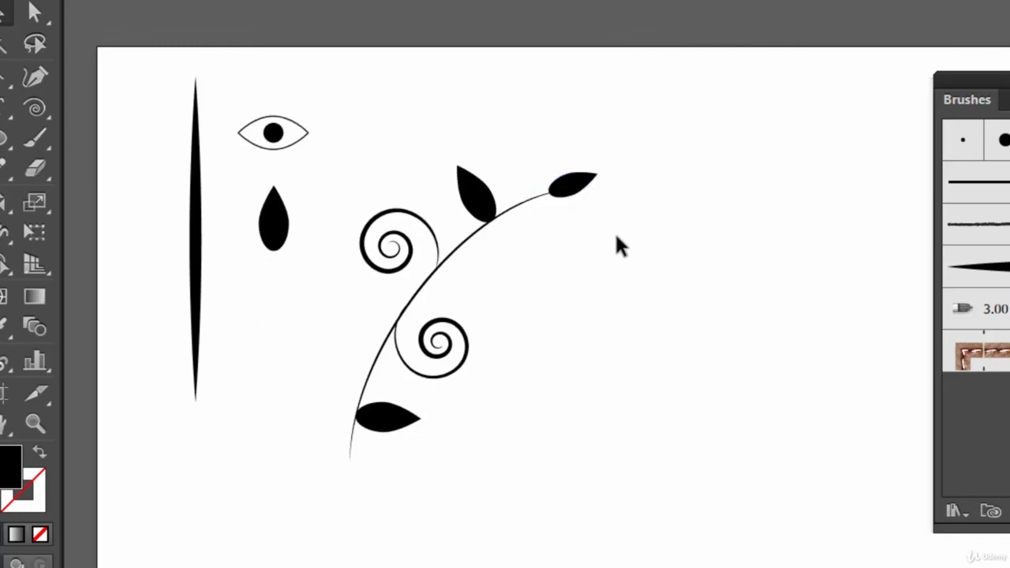
- Shrink the leaf at the arc's upper tip to roughly half its size, keeping it at the end of the curve
click(582, 193)
key(ctrl+equal)
key(ctrl+equal)
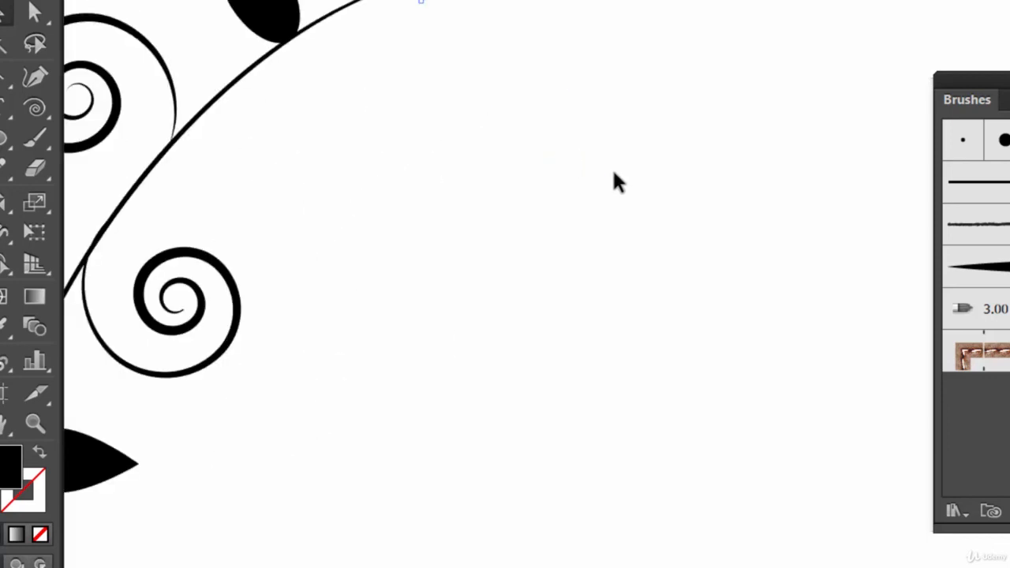
drag(568, 178, 674, 419)
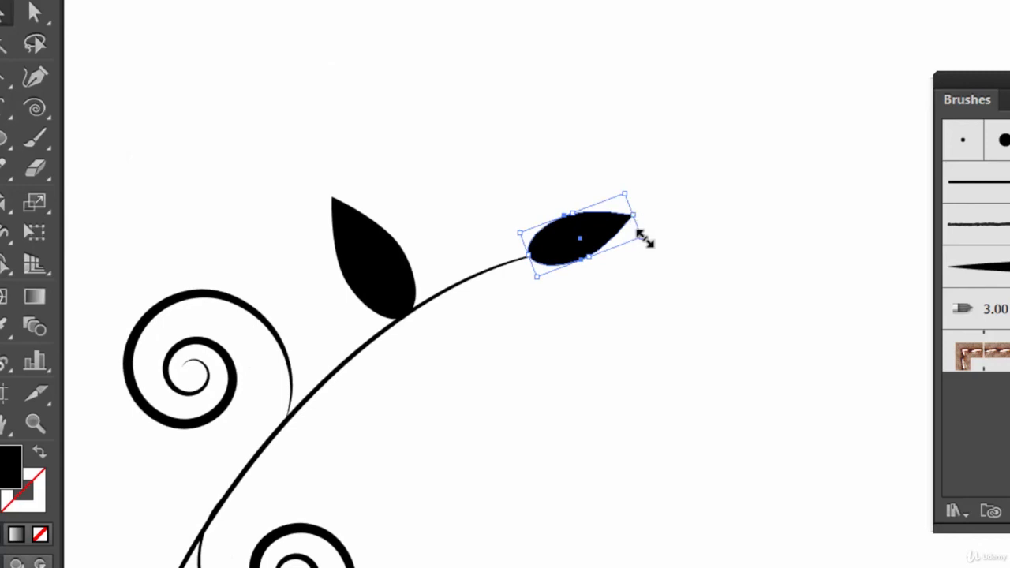
drag(636, 234, 563, 253)
click(602, 288)
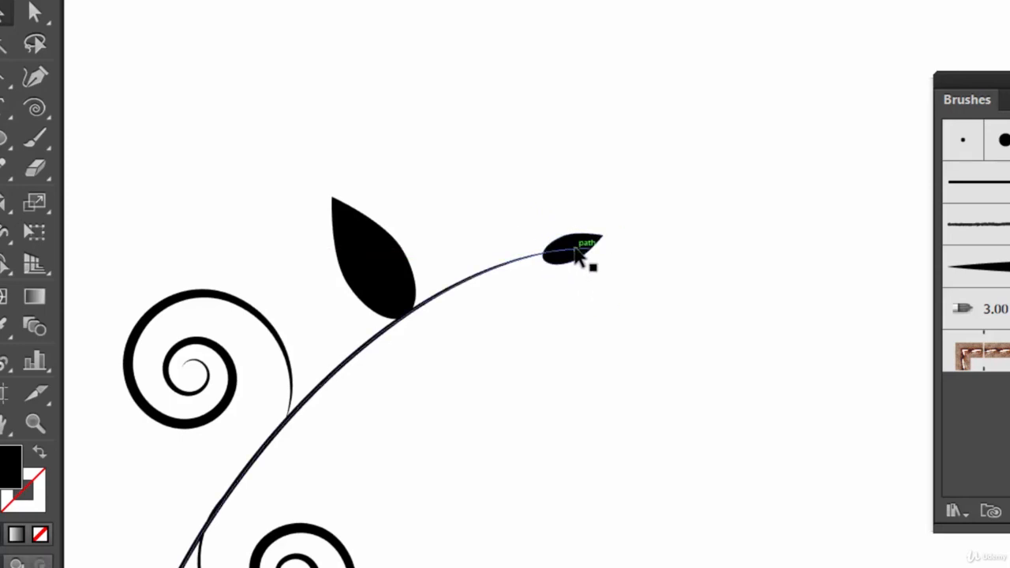
- Nudge the small tip leaf slightly upward to align it with the end of the arc, and deselect it
click(576, 250)
click(571, 251)
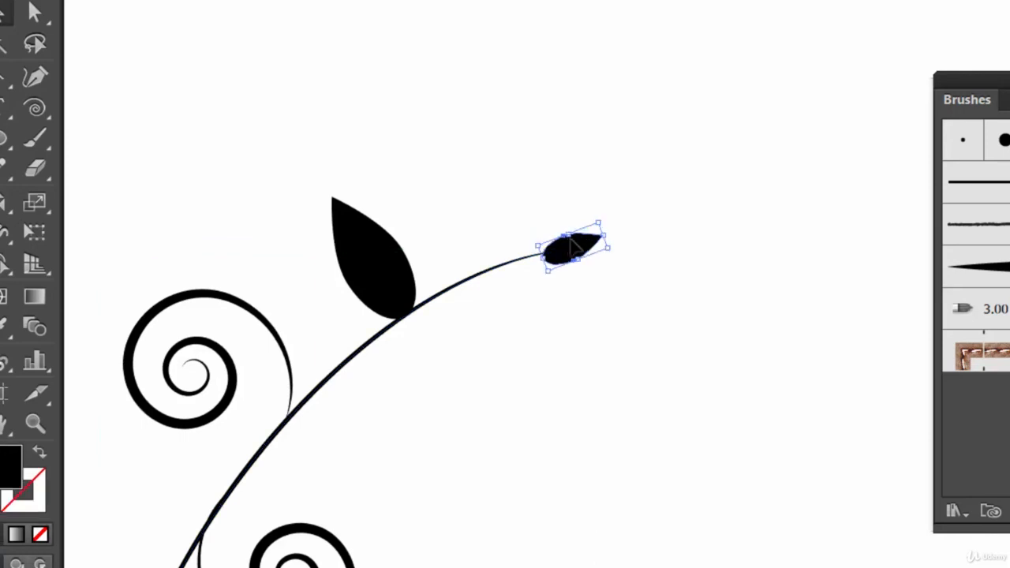
key(Up)
key(Up)
key(Up)
key(Up)
key(Up)
key(Up)
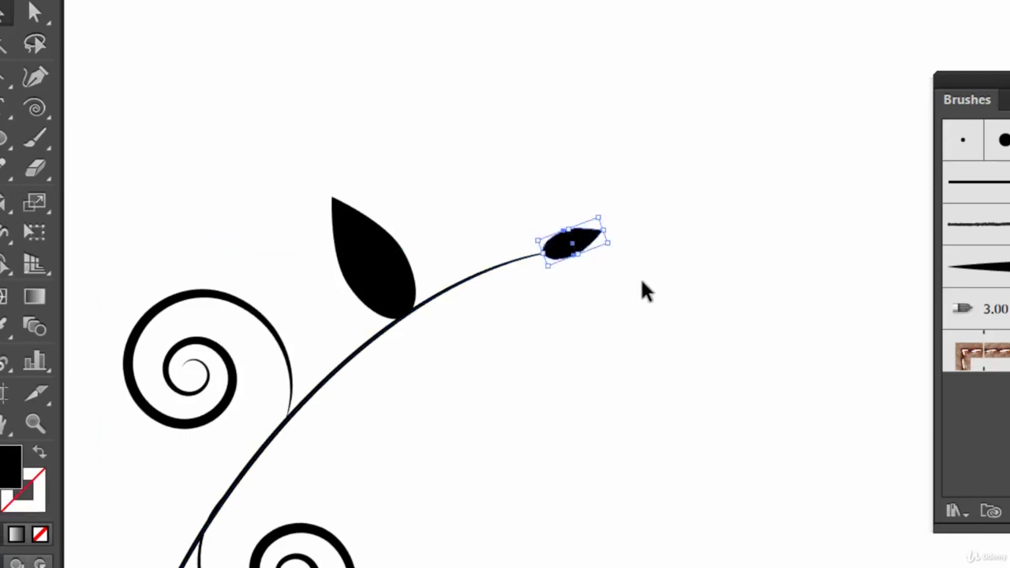
click(666, 333)
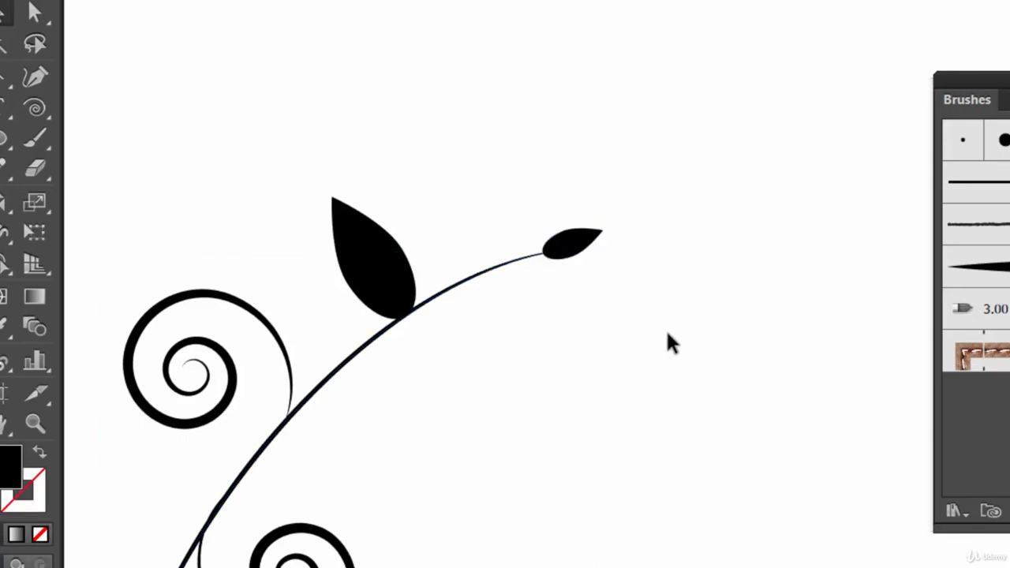
scroll(667, 333, down, 3)
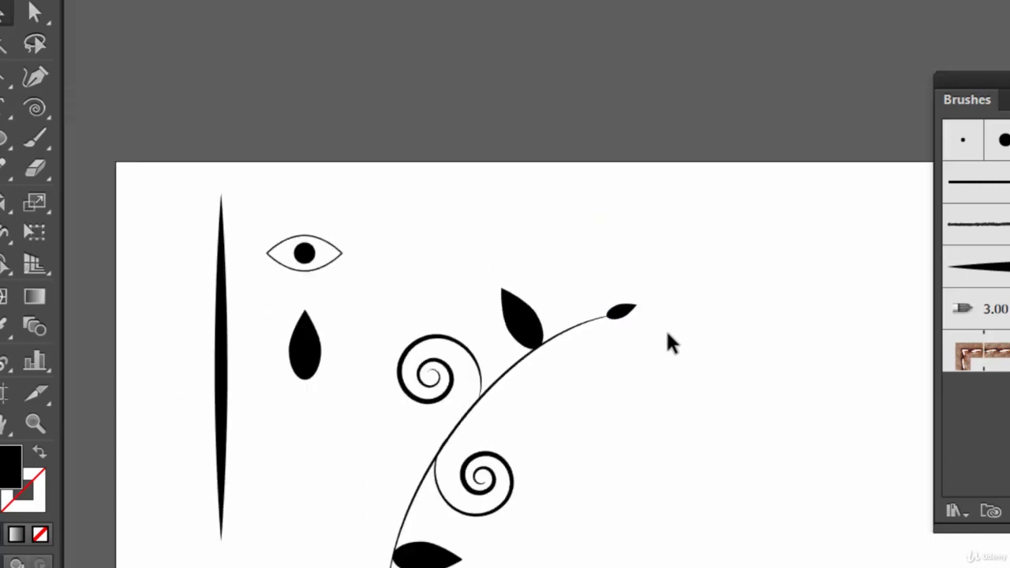